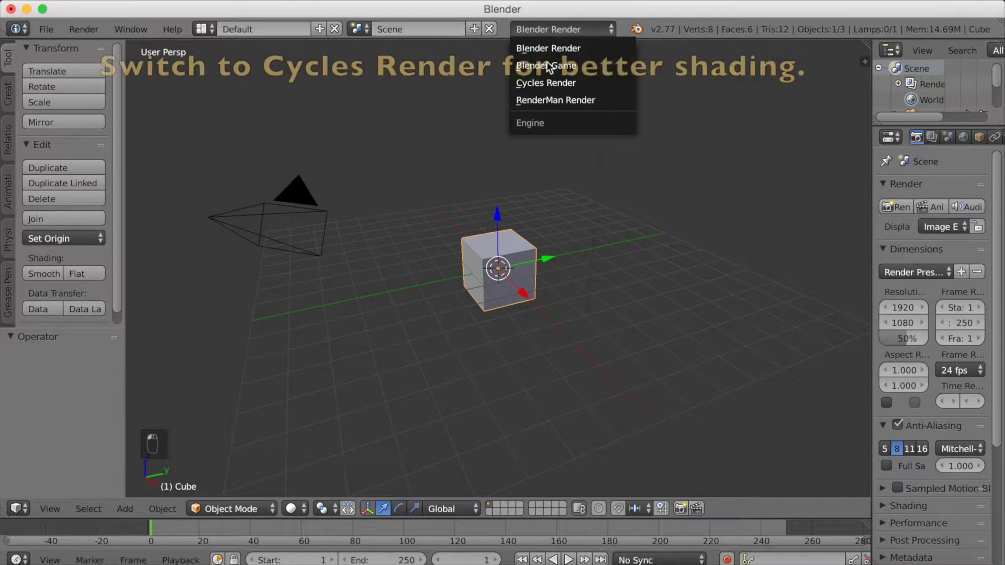
Step: Switch the render engine to Cycles, delete the lamp, and place the 3D cursor on the cube
click(544, 82)
right_click(605, 98)
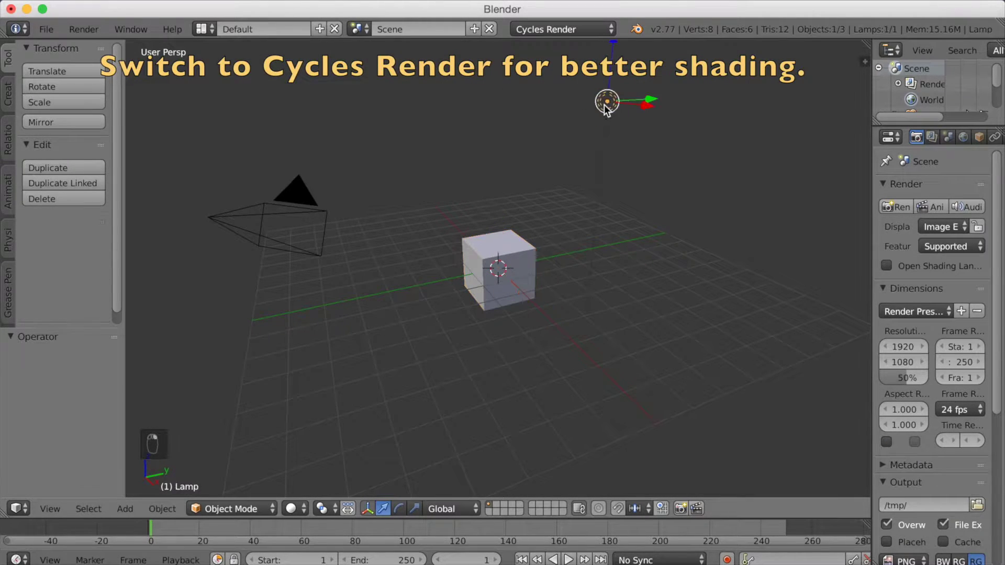
key(x)
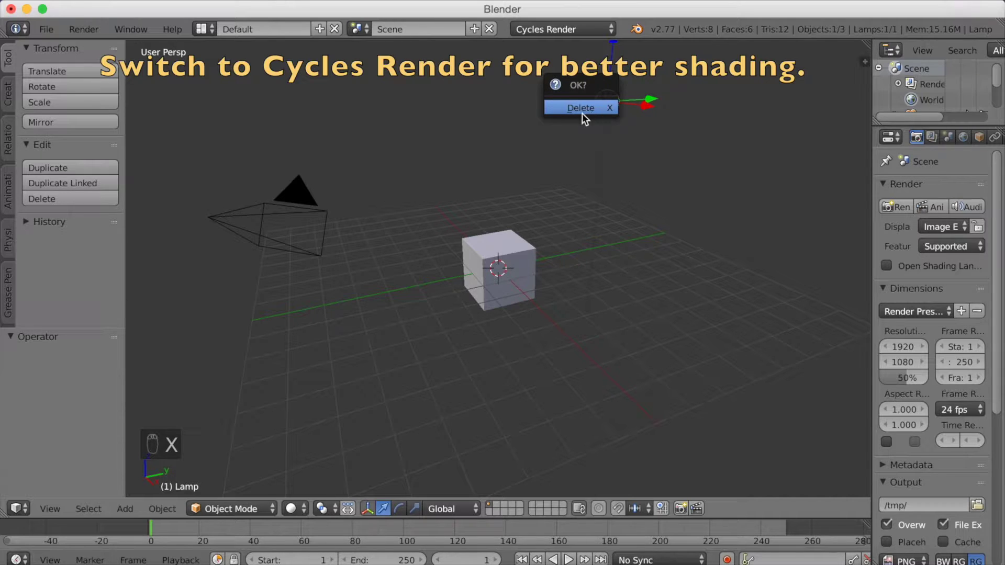
click(581, 107)
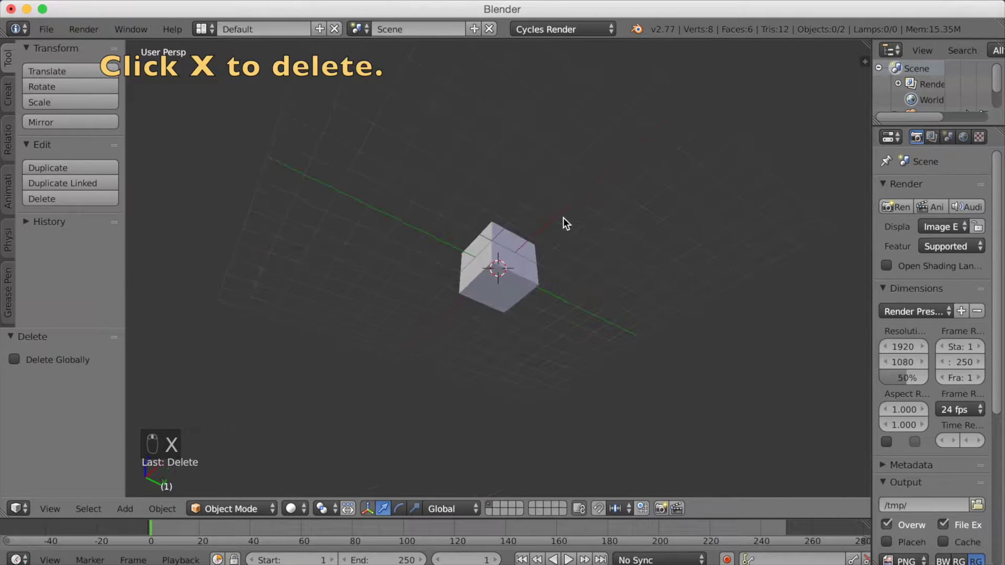
click(495, 286)
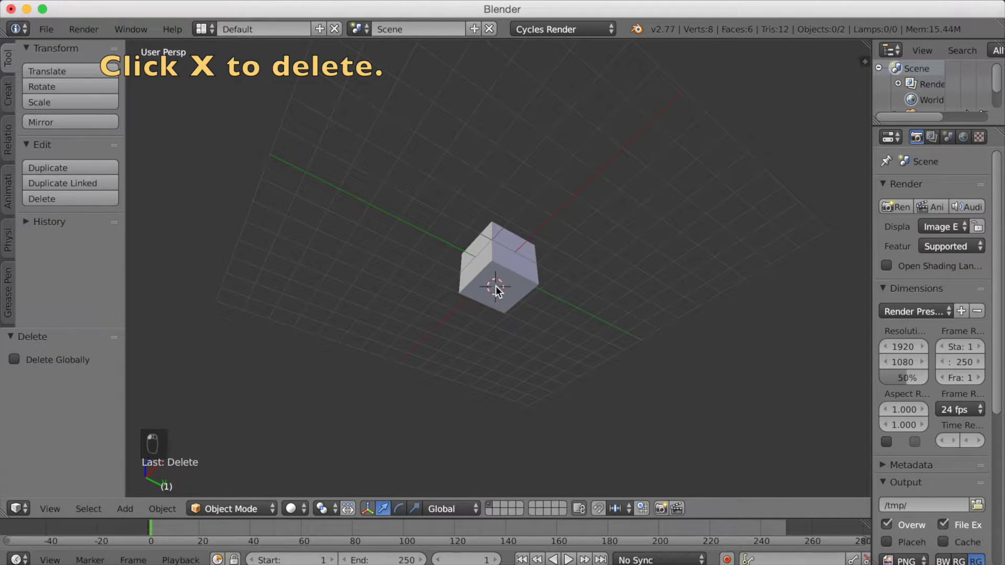
click(9, 92)
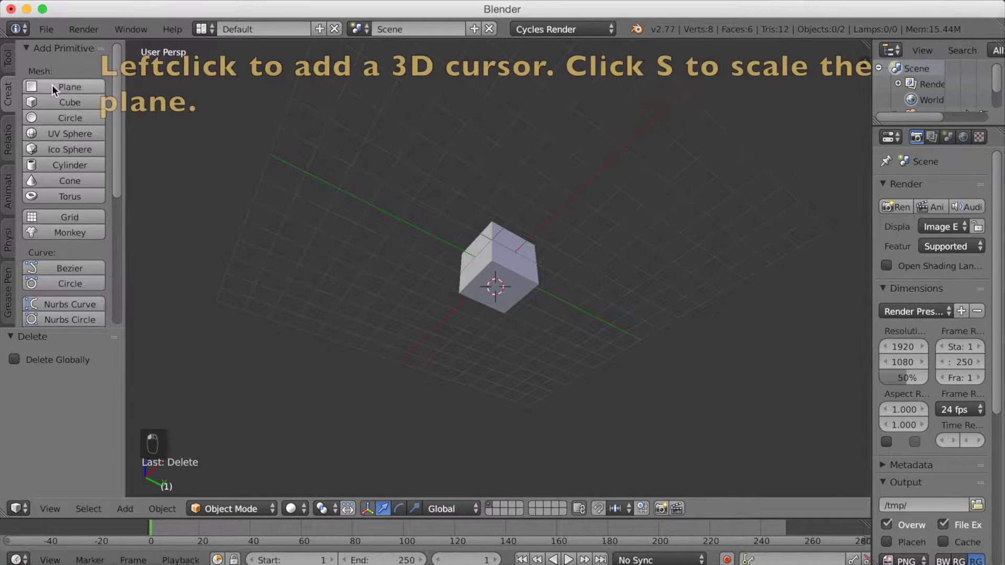
Step: Add a plane at the cursor and scale it up twice into a wide floor under the cube
click(52, 84)
key(s)
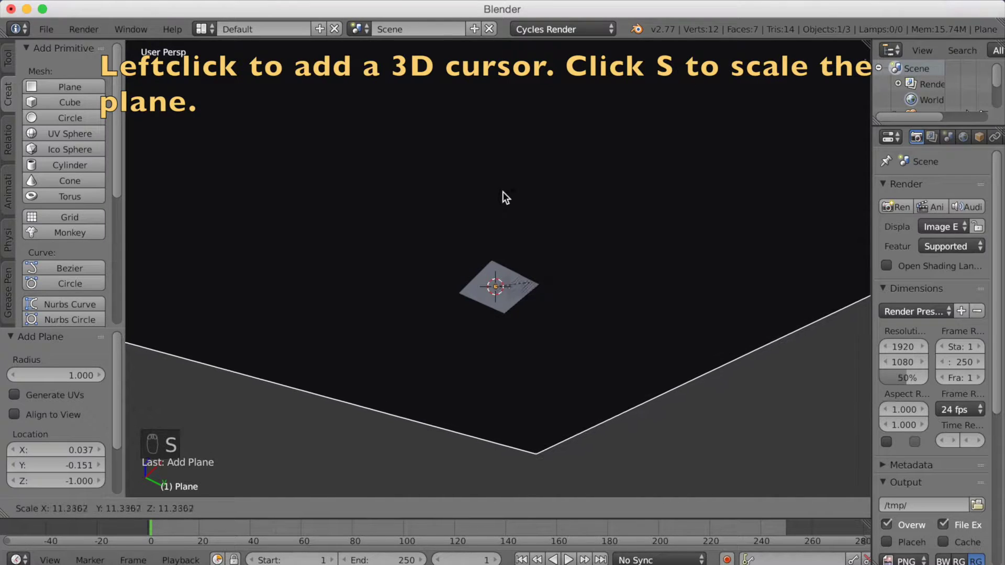
click(534, 189)
mouse_move(534, 189)
middle_down()
mouse_move(541, 237)
mouse_move(529, 263)
mouse_move(568, 256)
middle_up()
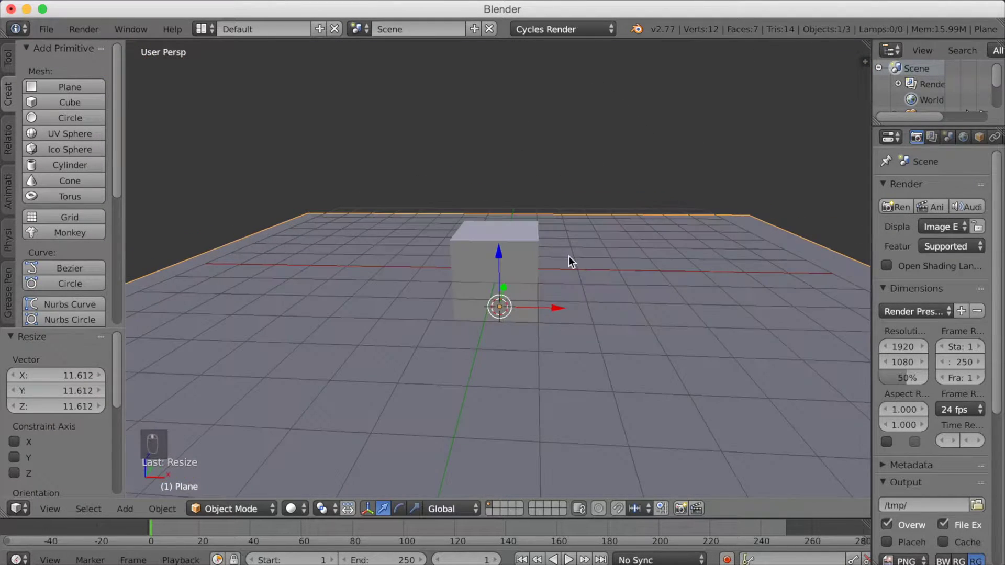
key(s)
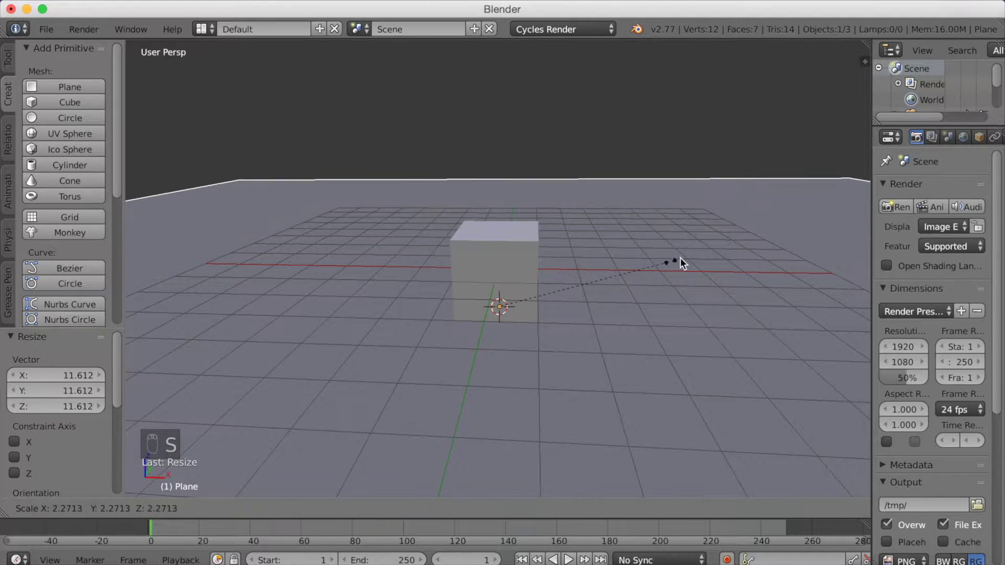
click(684, 257)
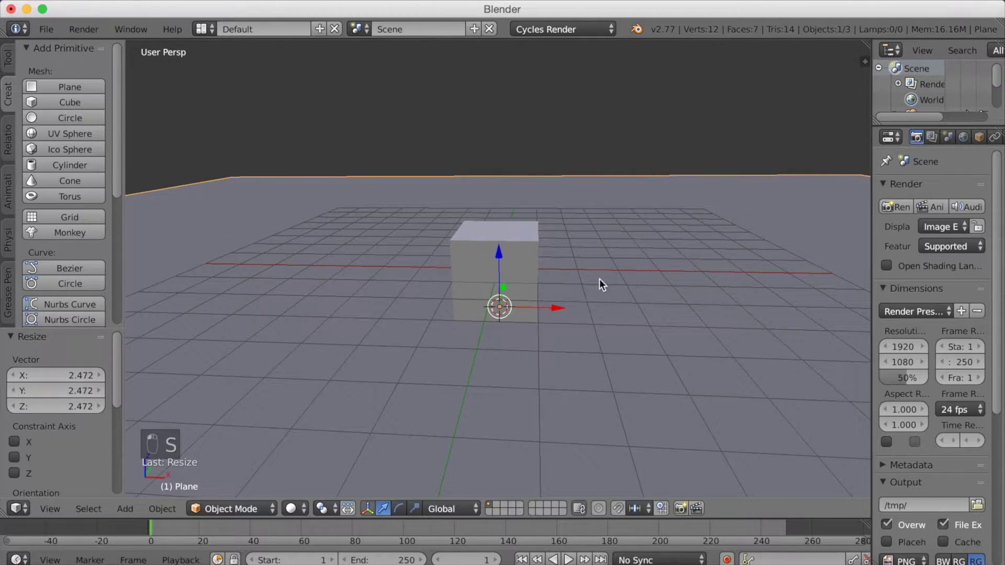
Step: Add a second plane, then raise it, rotate it and enlarge it
click(56, 88)
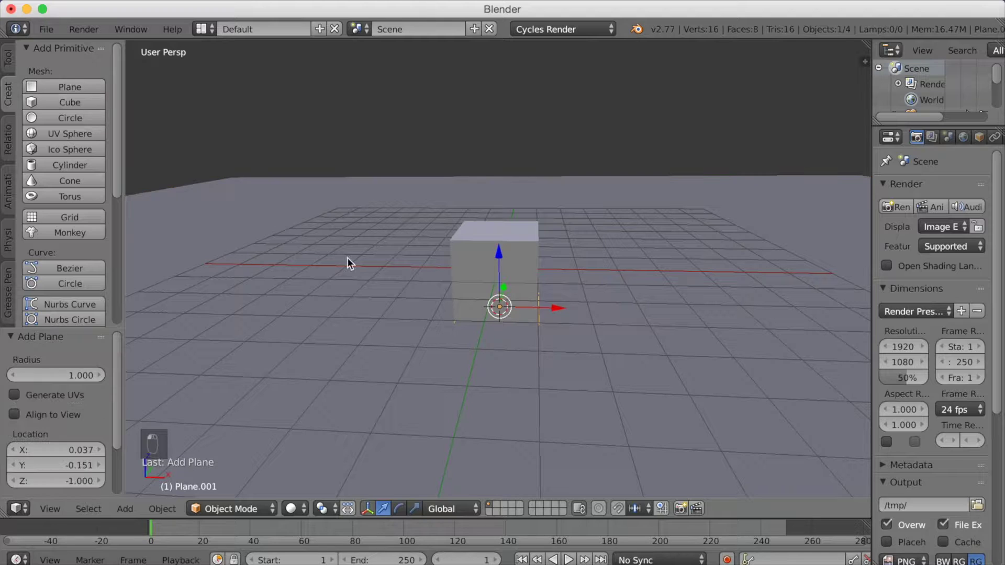
scroll(392, 286, down, 2)
middle_drag(392, 291, 465, 302)
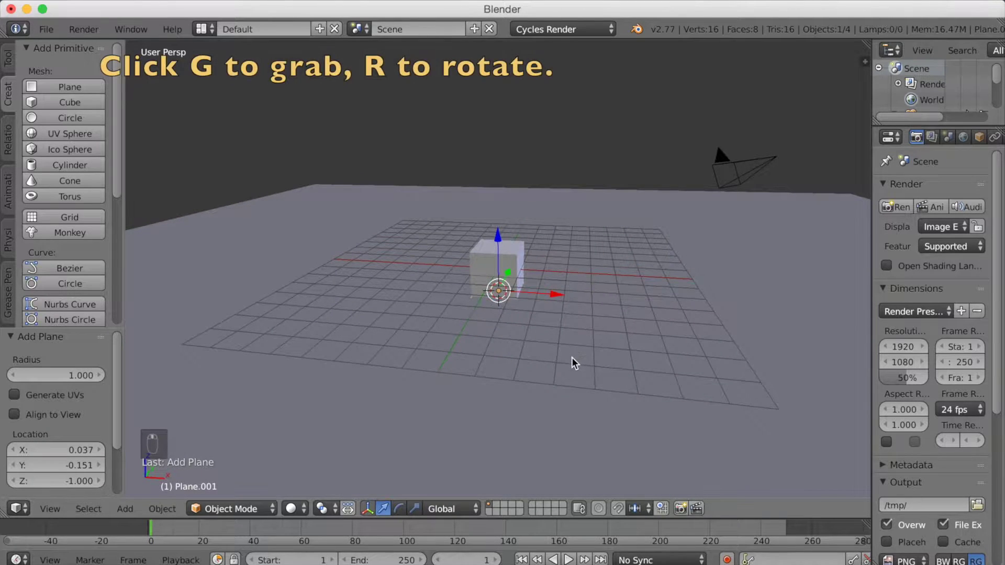
key(g)
click(700, 237)
middle_drag(751, 222, 763, 200)
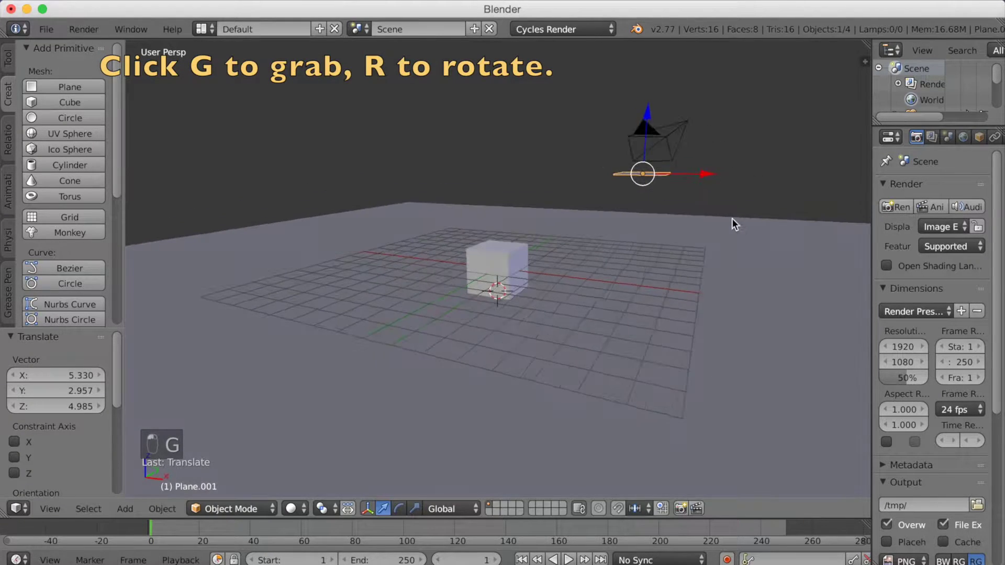
key(r)
click(711, 260)
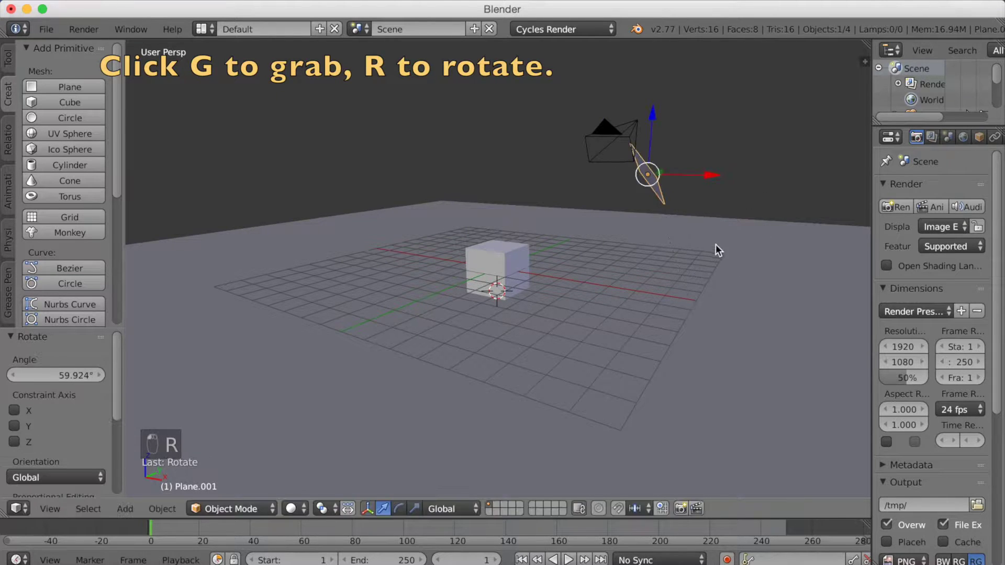
key(s)
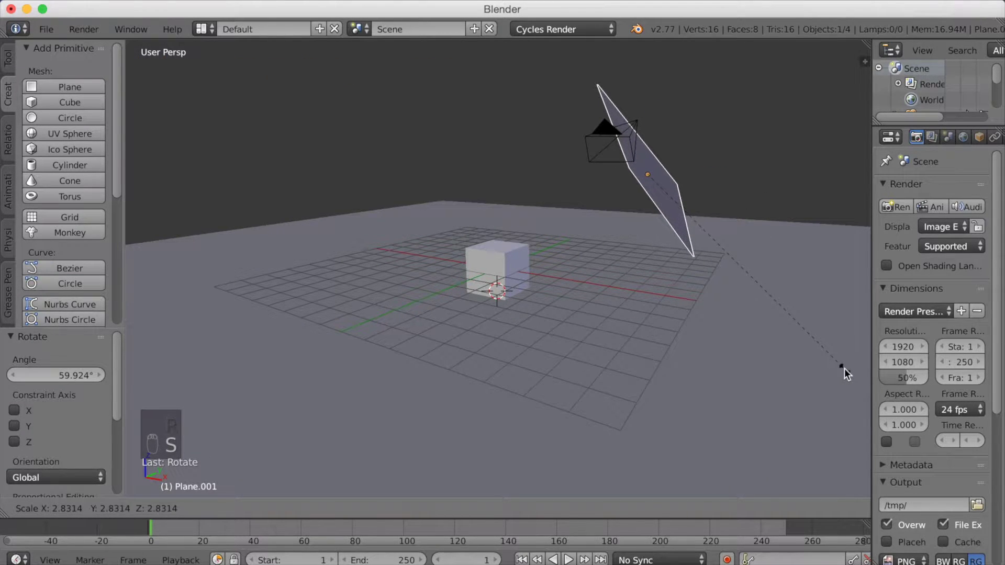
click(844, 369)
mouse_move(835, 332)
middle_down()
mouse_move(797, 361)
mouse_move(739, 346)
middle_up()
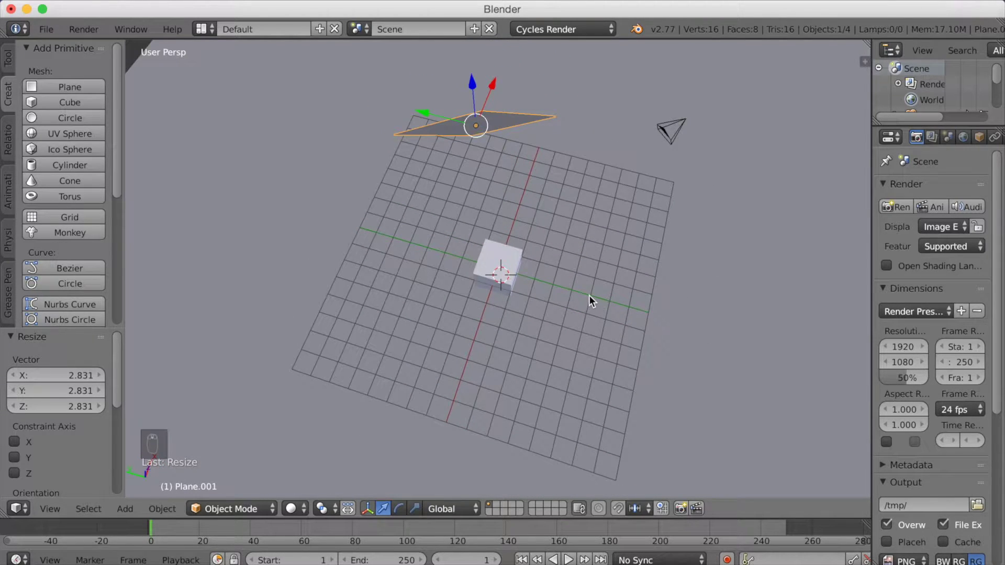
Step: Refine the panel's position, Z-axis rotation and size so it stands upright beside the cube
key(g)
click(705, 244)
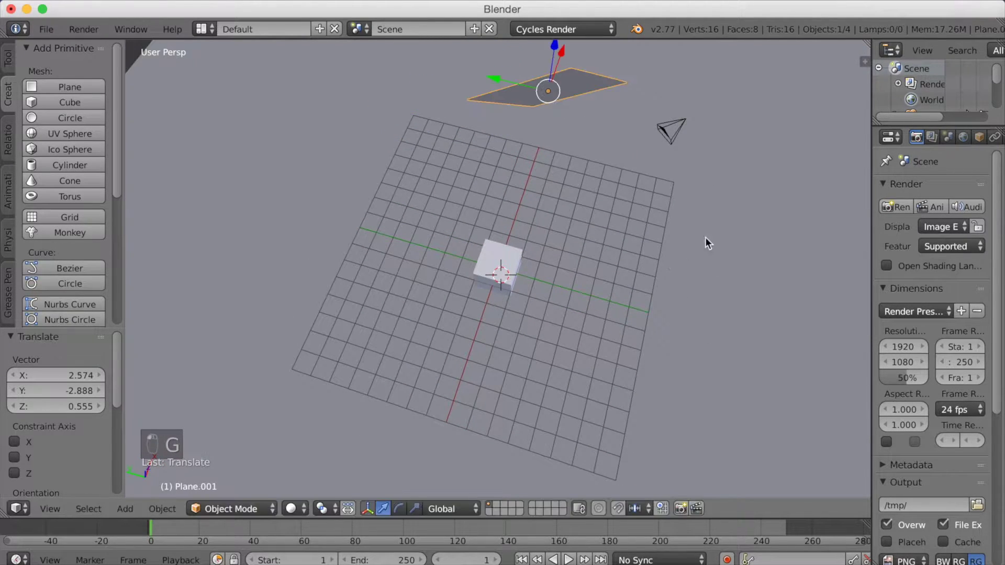
key(r)
key(z)
click(657, 272)
key(s)
click(735, 275)
key(g)
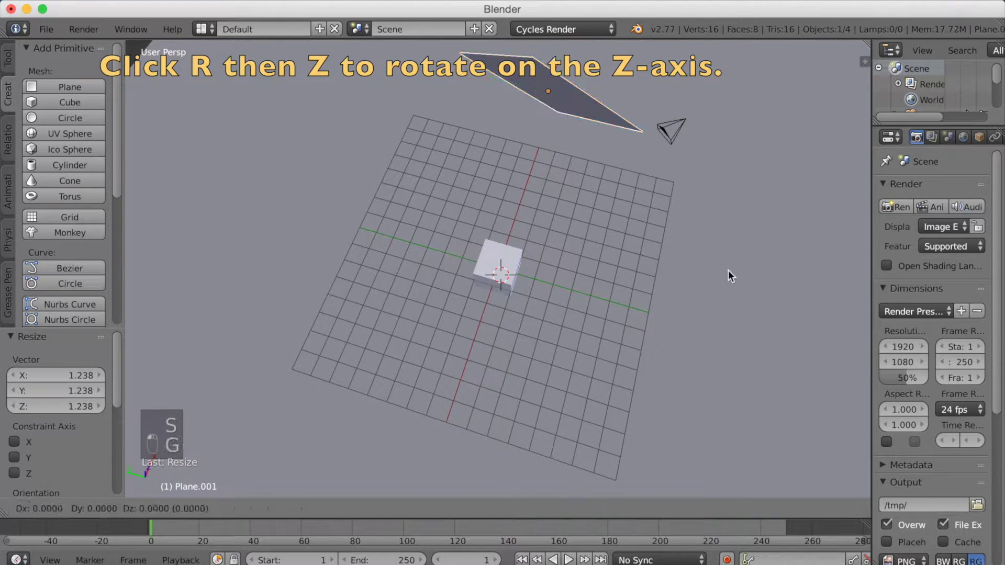
click(719, 259)
key(r)
key(z)
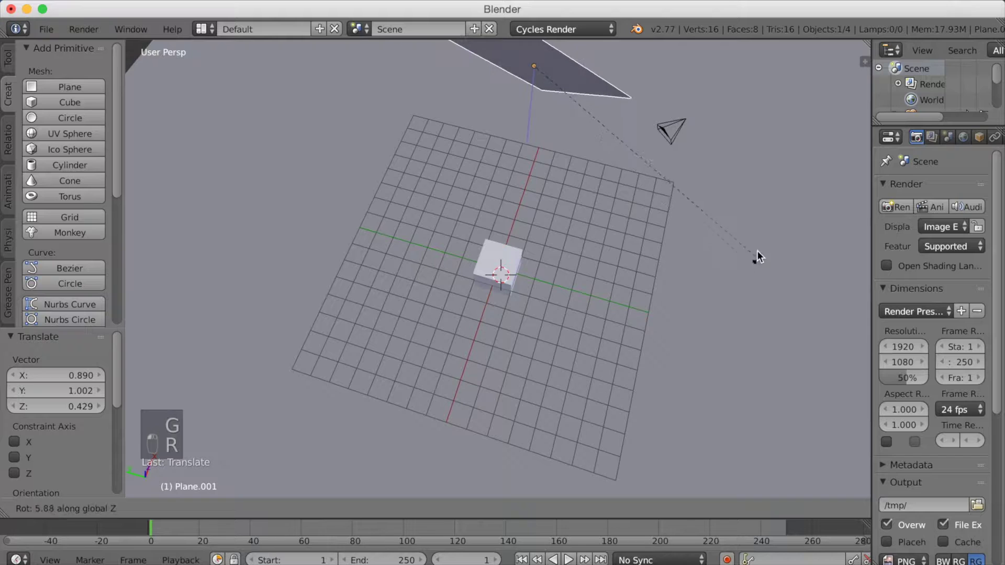
click(750, 253)
mouse_move(716, 254)
middle_down()
mouse_move(588, 221)
mouse_move(610, 207)
middle_up()
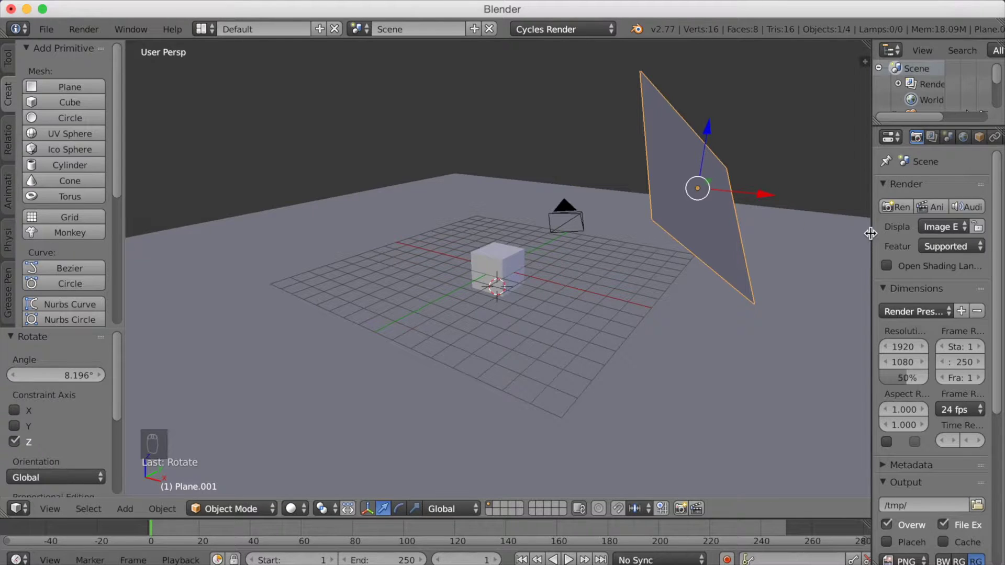
drag(873, 233, 768, 235)
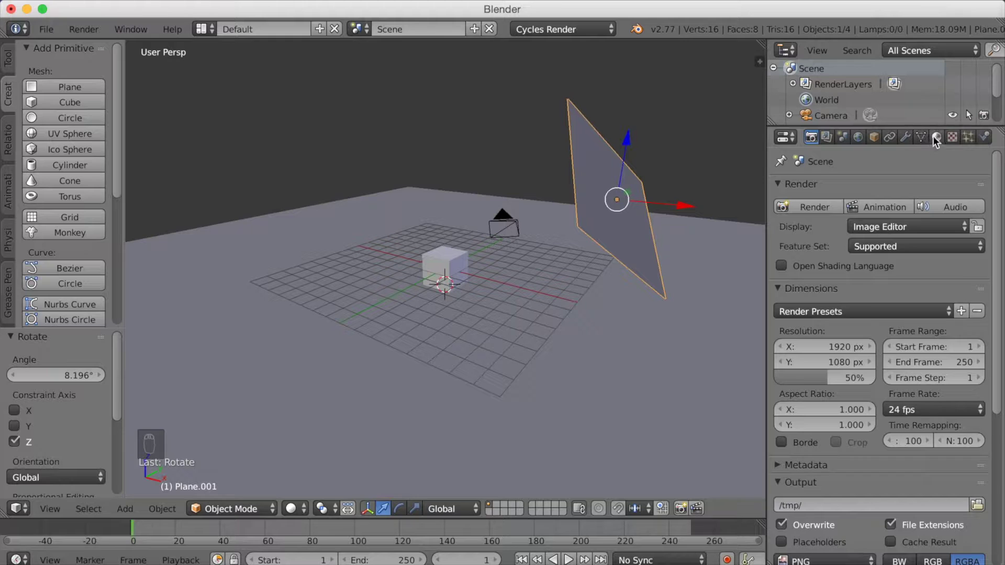
Step: Assign the raised plane a new Emission material with strength 5
click(935, 137)
click(859, 241)
click(881, 321)
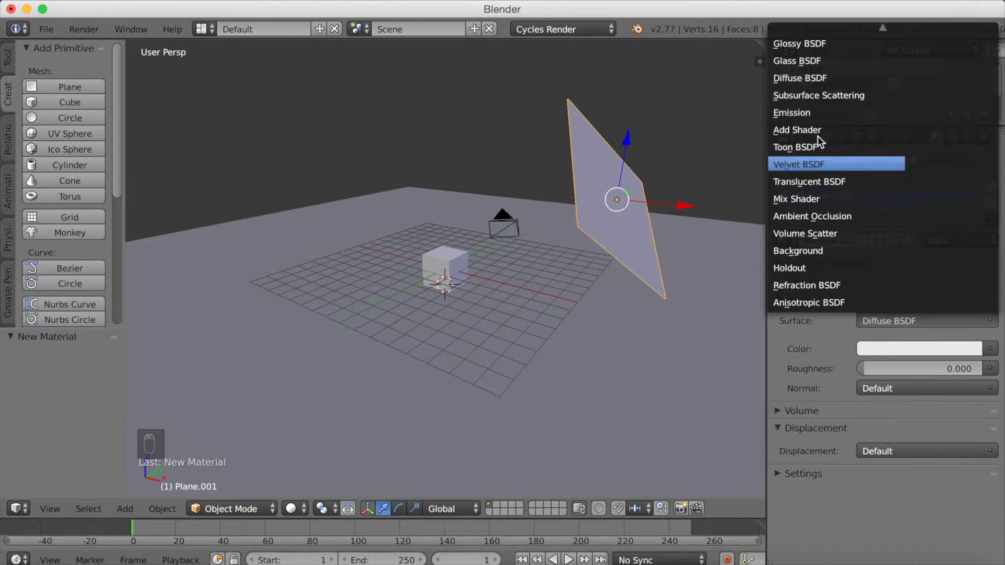
click(816, 112)
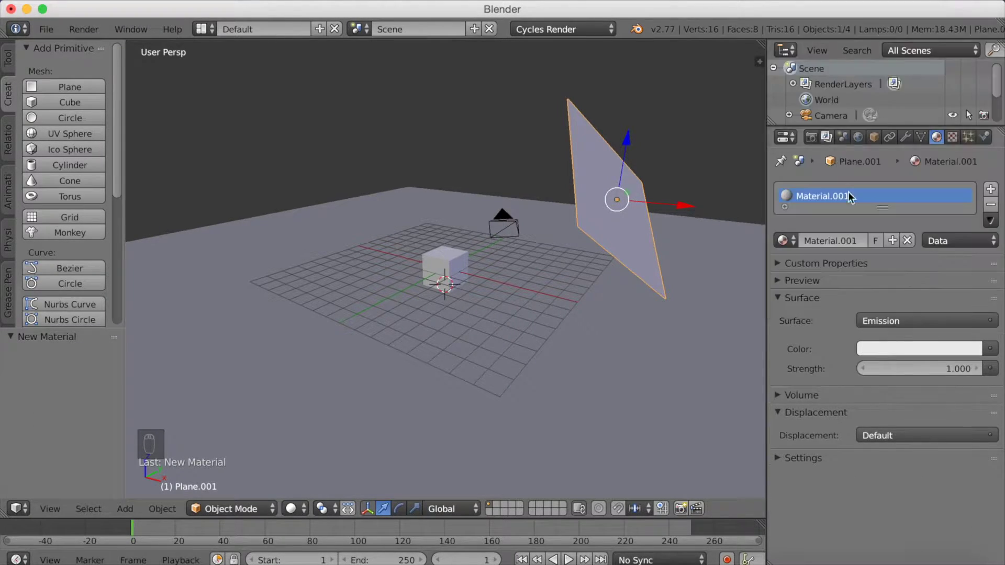
click(915, 369)
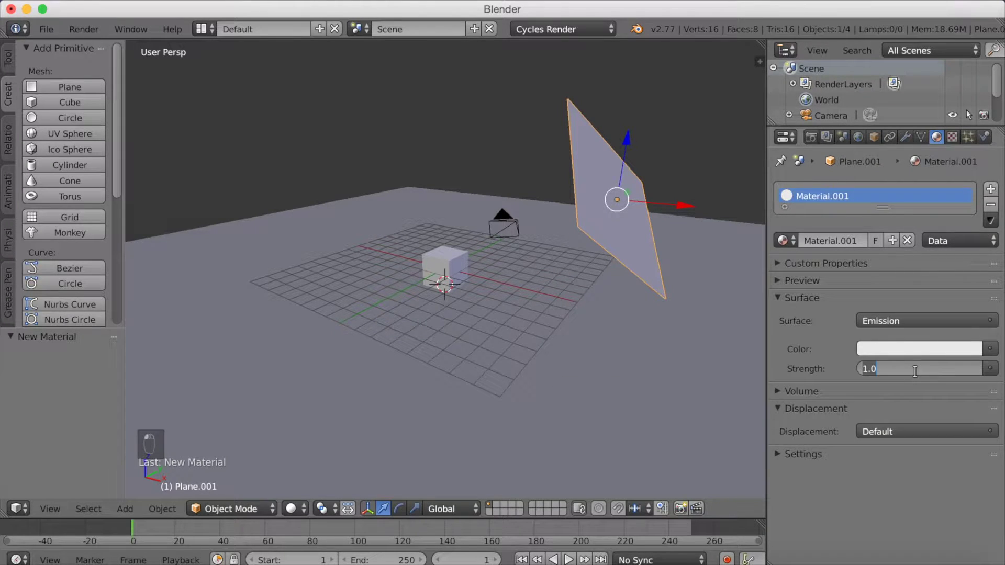
text(5)
key(Return)
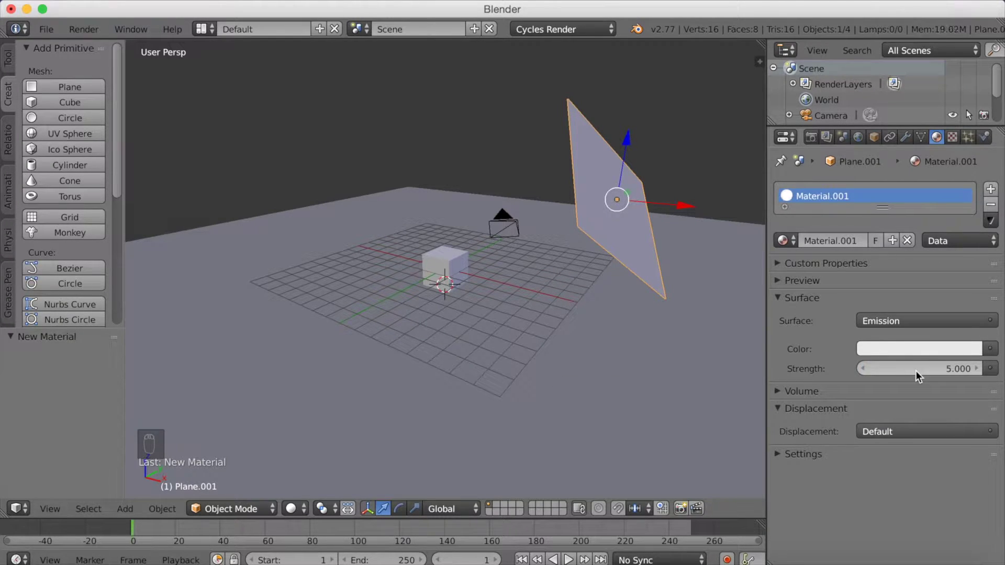
click(298, 508)
Step: Switch the viewport to Rendered shading and rotate the glowing plane
click(303, 405)
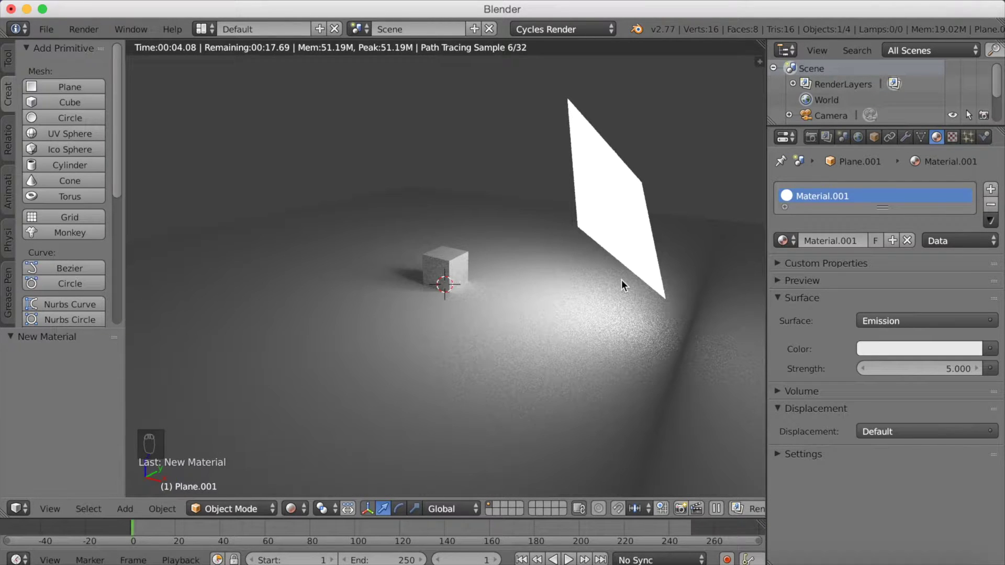
key(r)
click(599, 274)
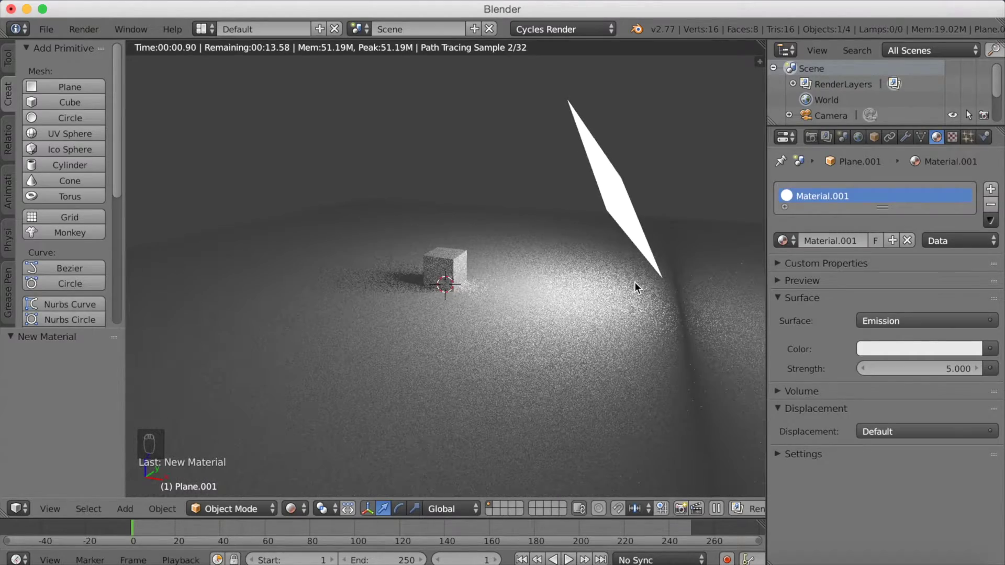
Step: Raise the glowing plane along Z, rotate and enlarge it, then view from top
key(g)
key(z)
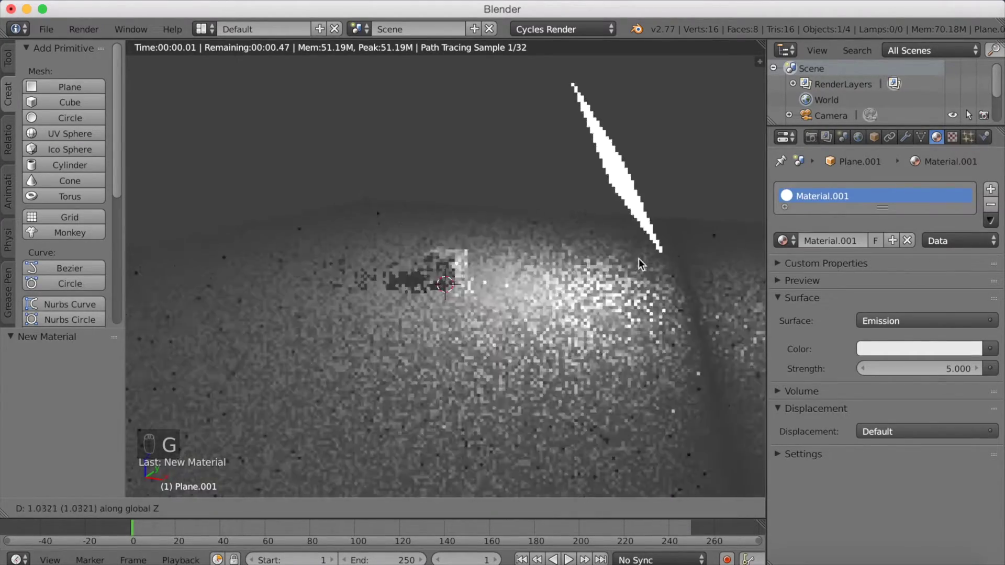
click(639, 259)
key(r)
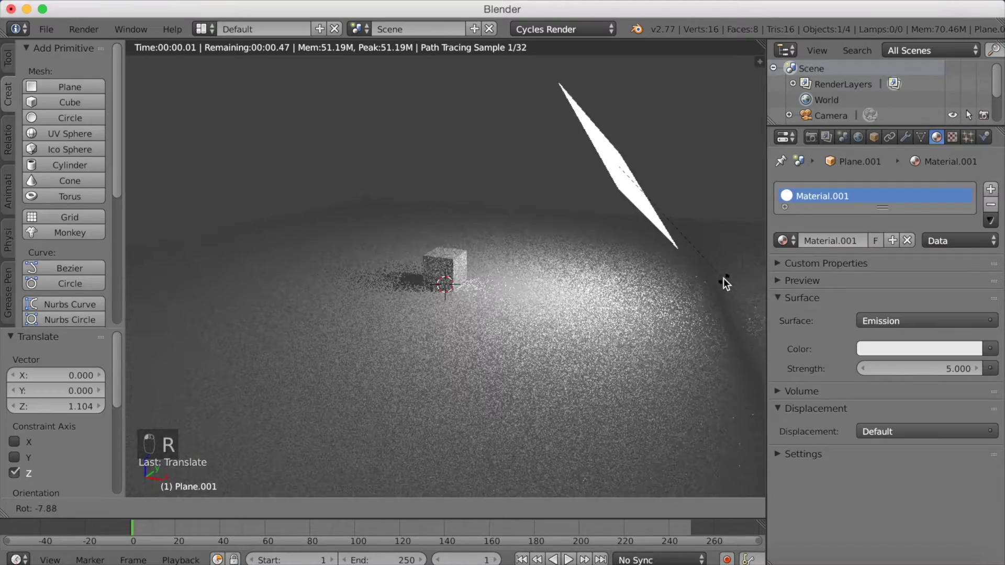
click(721, 278)
key(s)
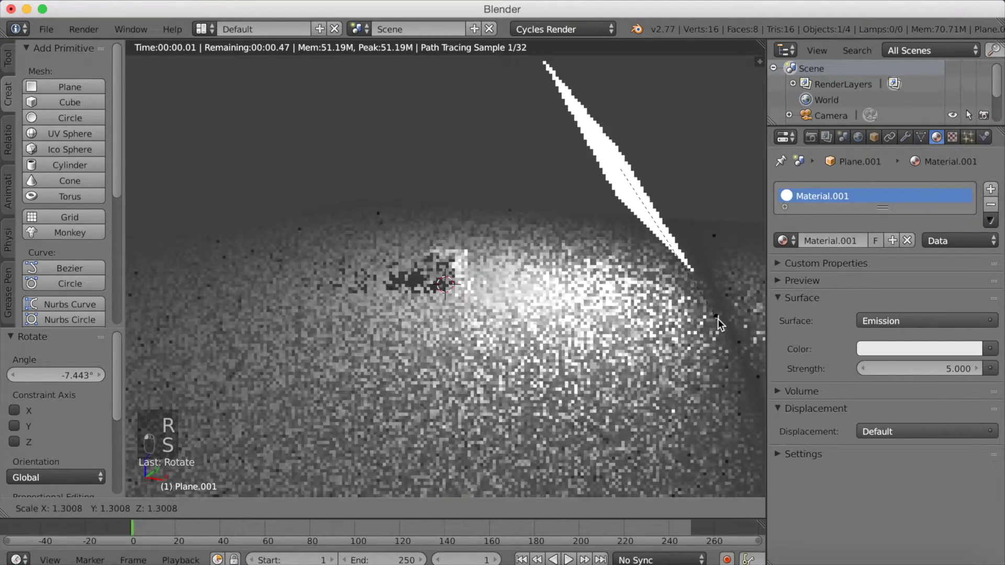
click(718, 319)
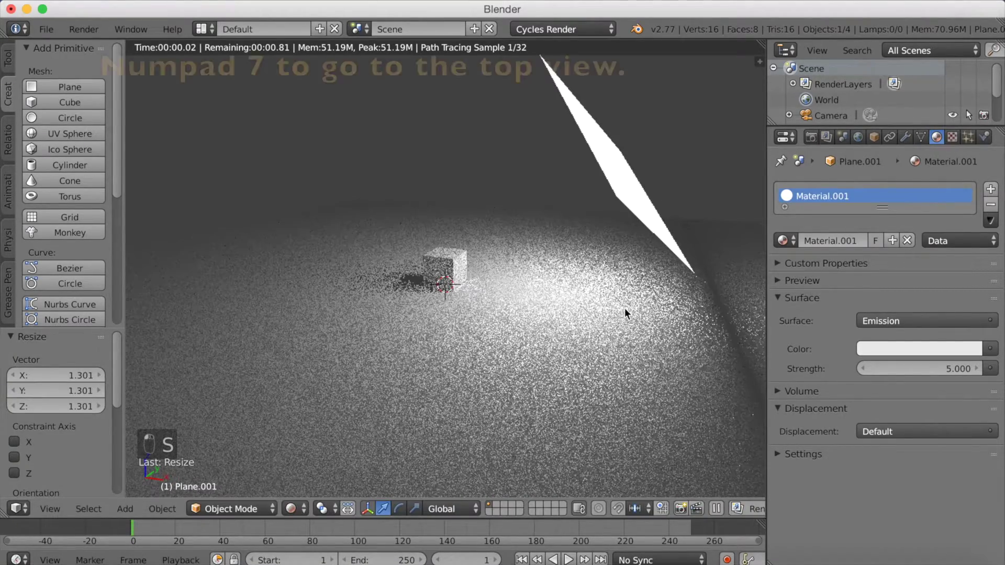
key(KP_7)
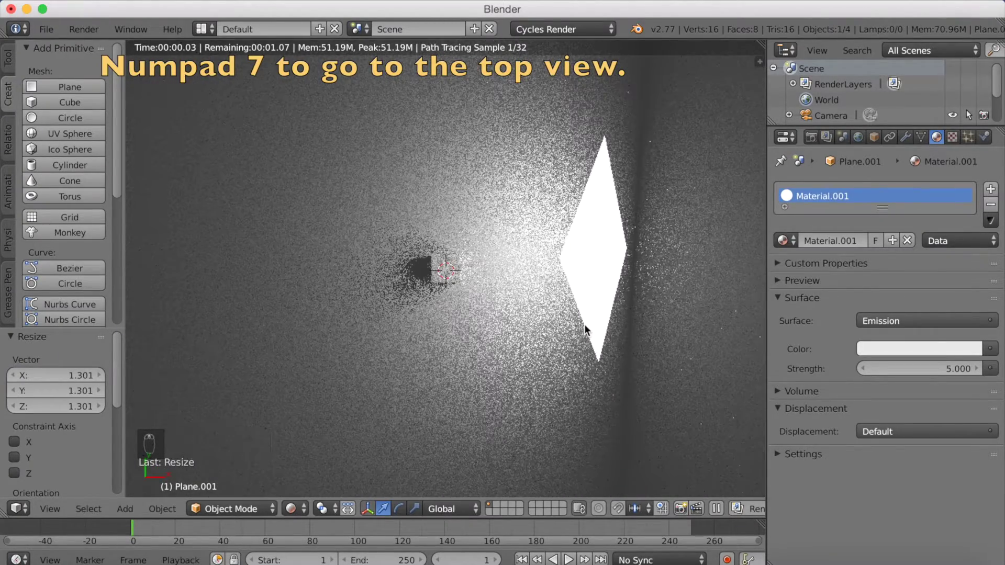
Step: Duplicate the light plane, rotate it about 80 degrees, shrink it and move it higher
key(shift+d)
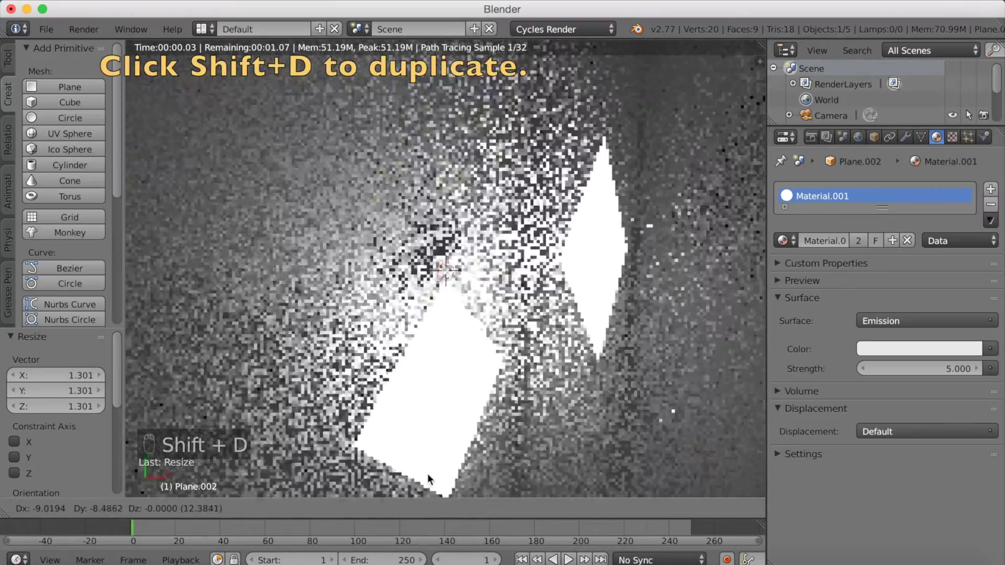
click(432, 140)
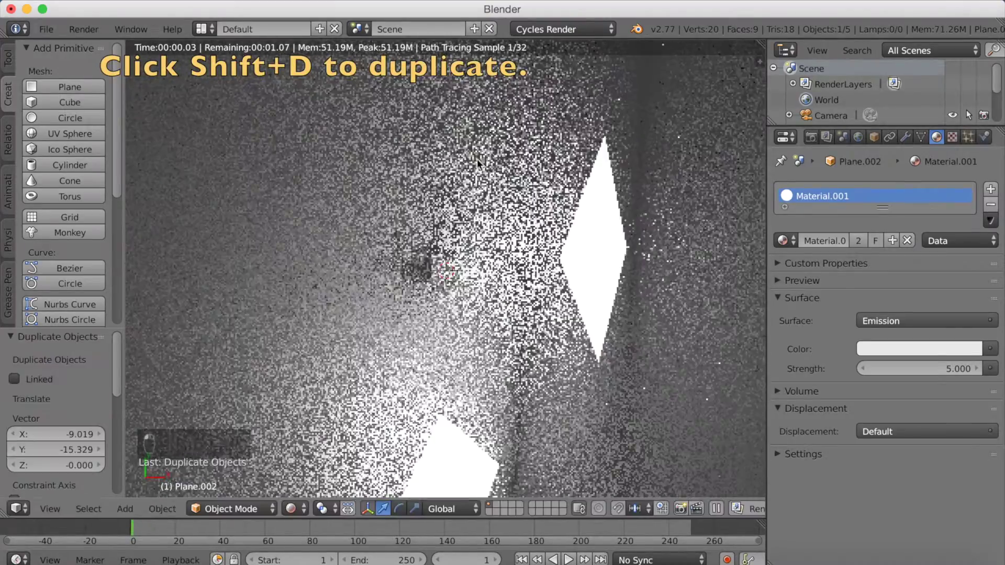
key(r)
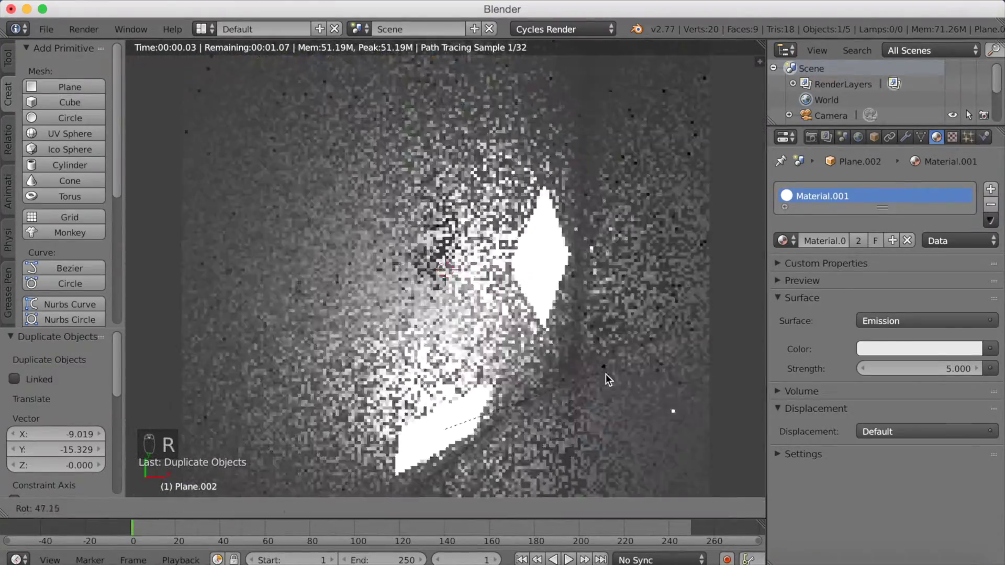
click(596, 469)
key(s)
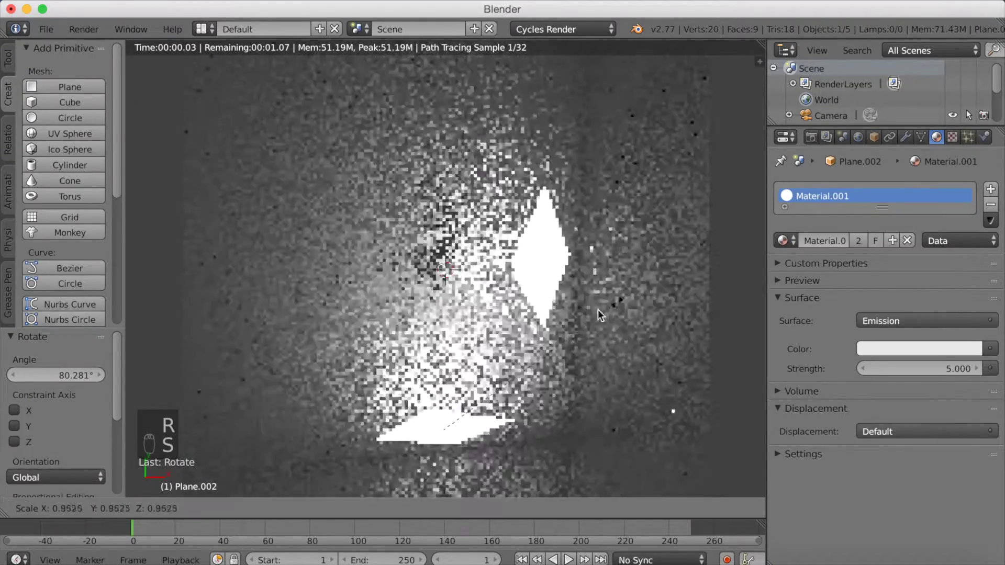
click(576, 330)
key(g)
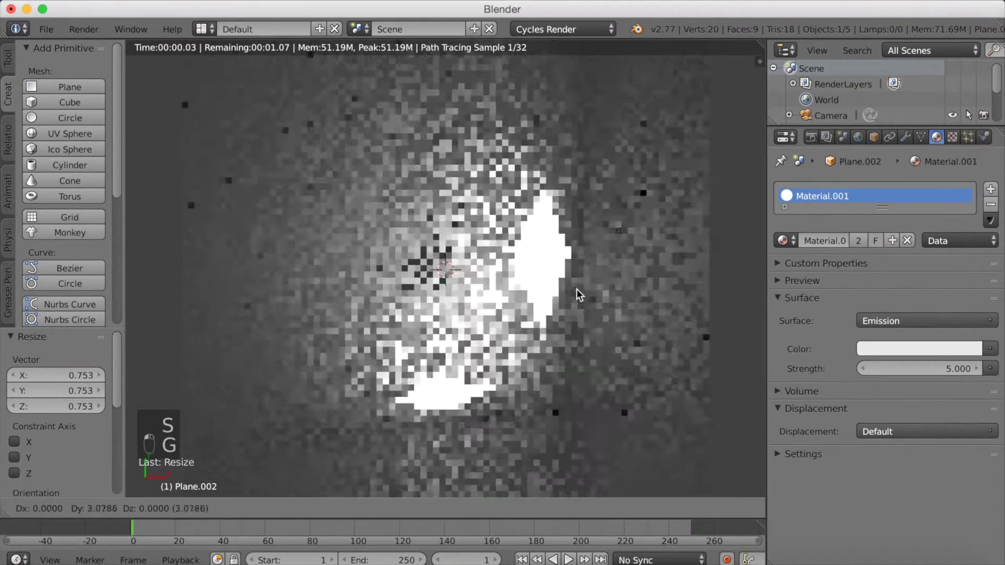
click(577, 276)
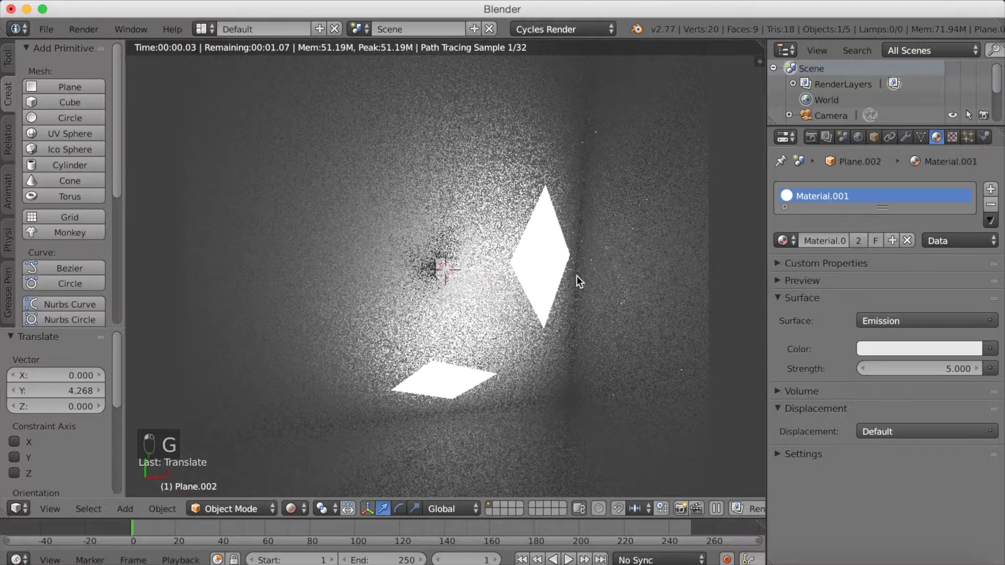
Step: Add a second copy up-left, rotated, shrunk and repositioned, then switch to camera view
key(shift+d)
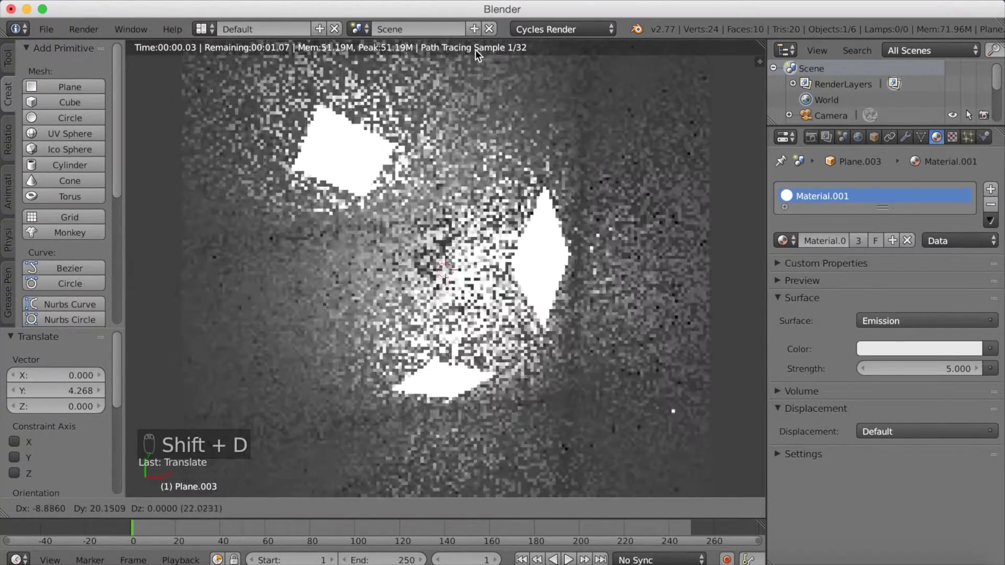
click(470, 44)
key(r)
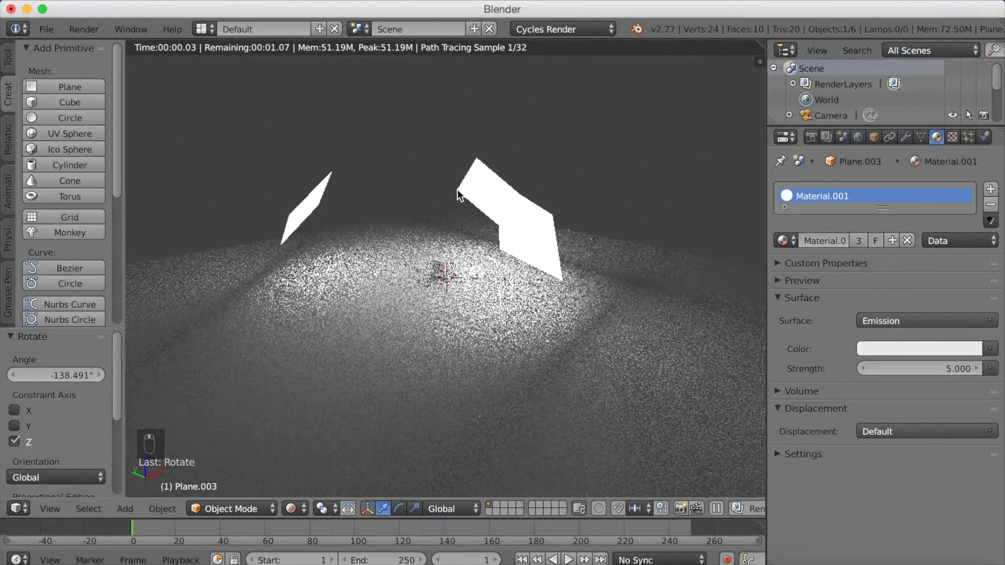
key(s)
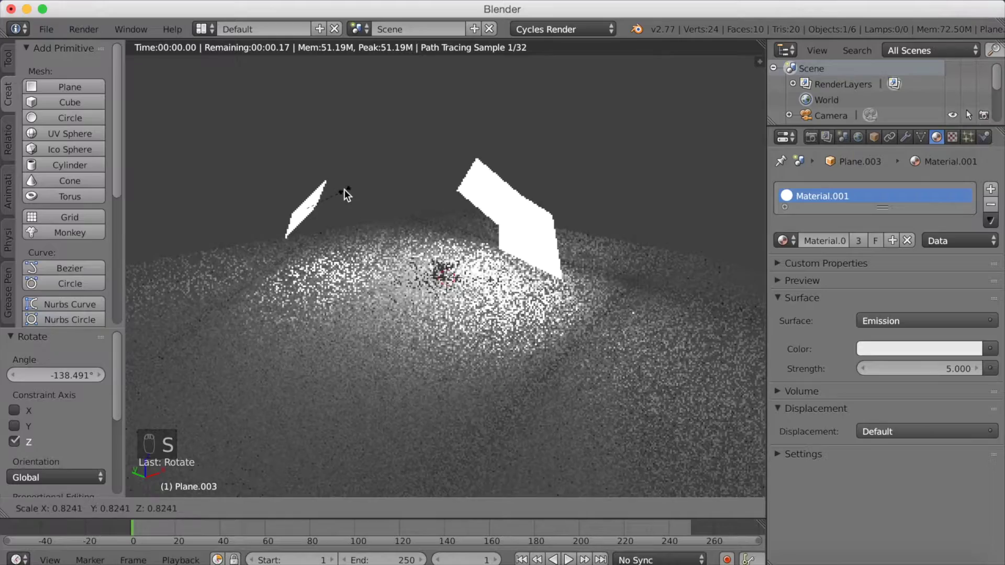
click(346, 190)
key(g)
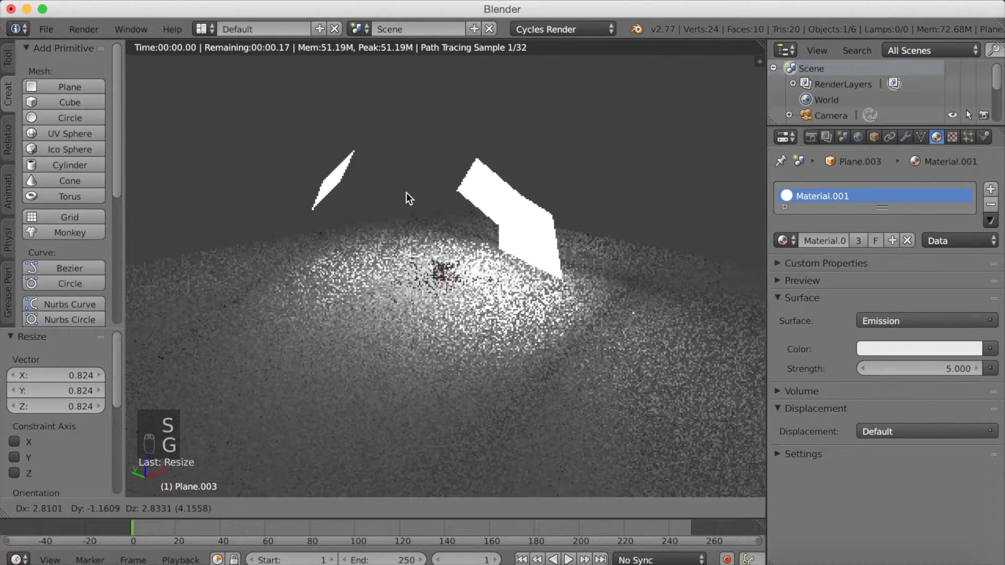
click(407, 193)
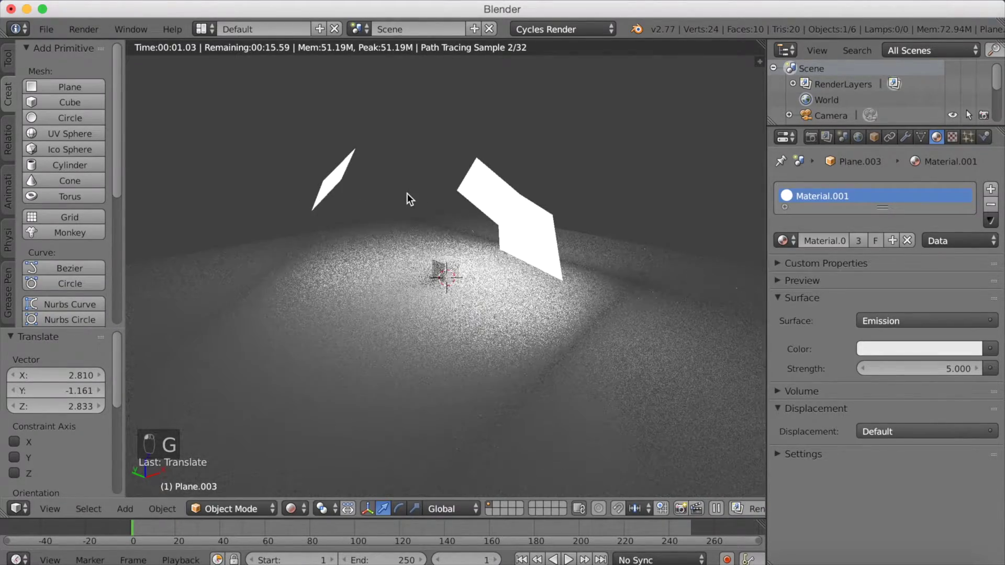
key(KP_0)
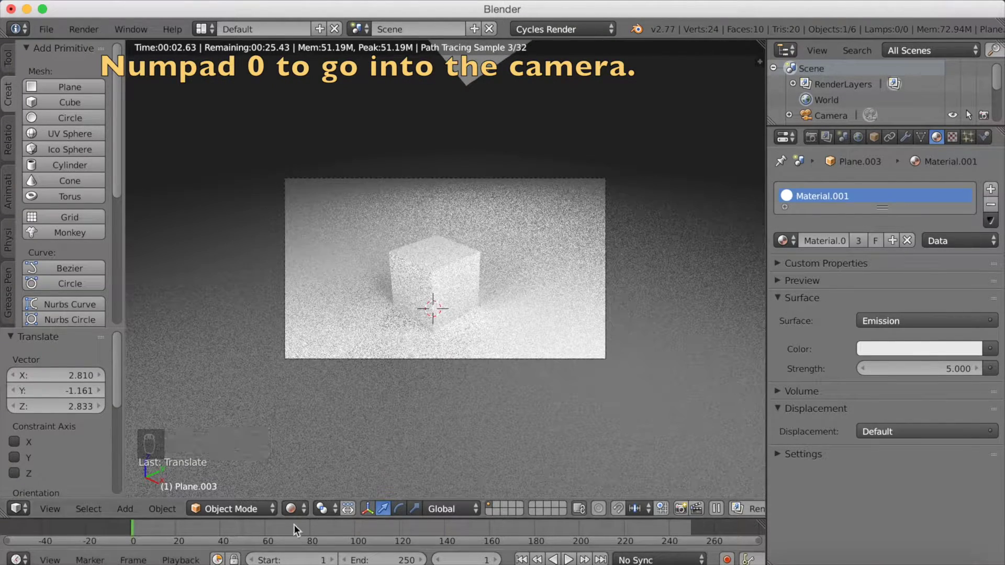
Step: Fly the camera to a new viewpoint framing the lit cube, then select the cube
right_click(433, 358)
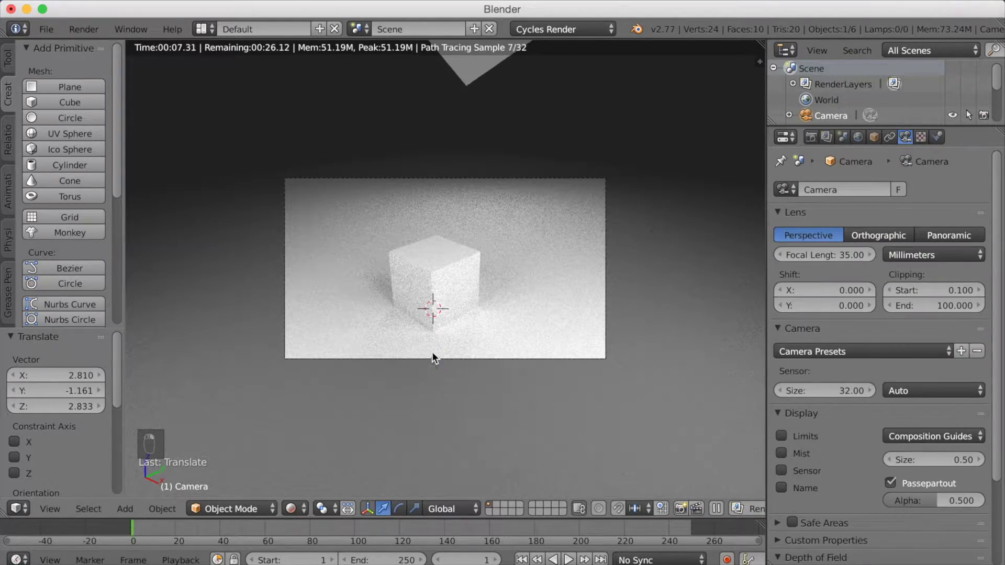
key(shift+f)
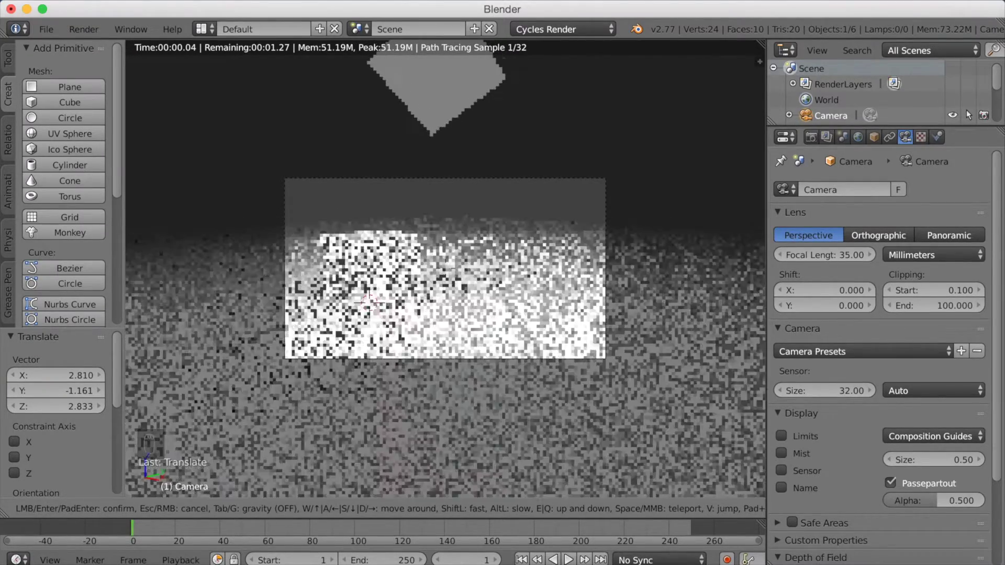
click(364, 412)
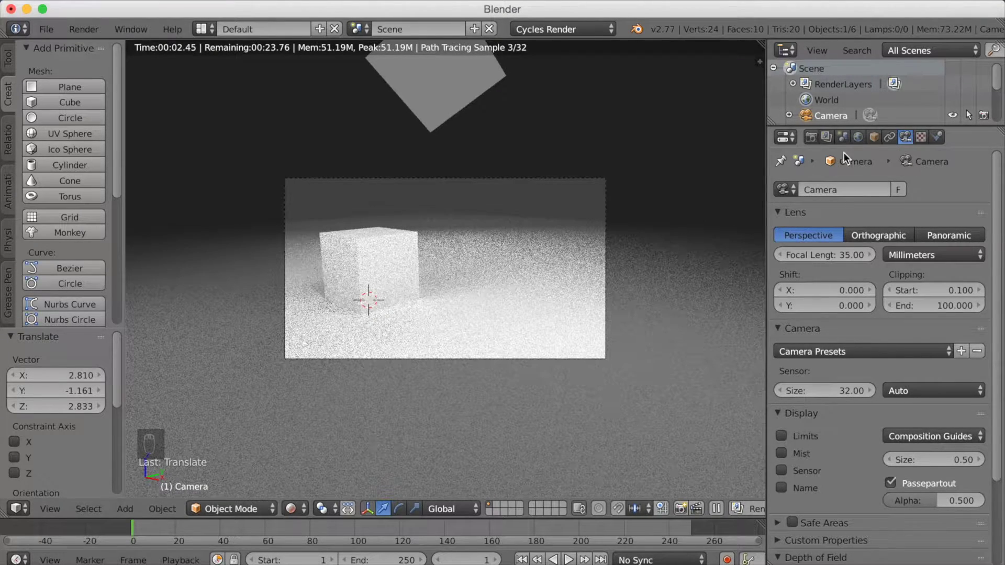
right_click(383, 258)
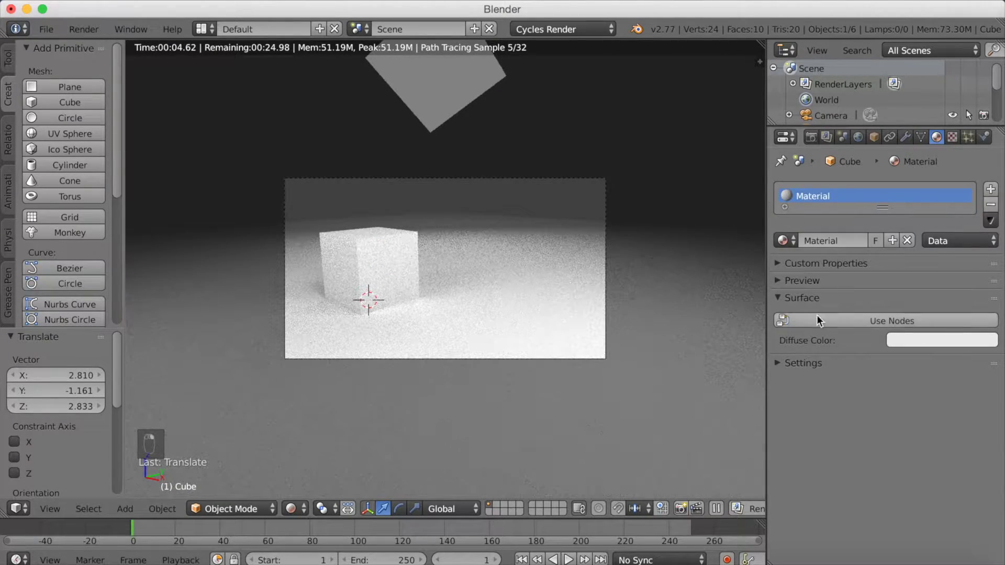
Step: Enable nodes on the cube's material and set its surface to Glossy BSDF
click(817, 321)
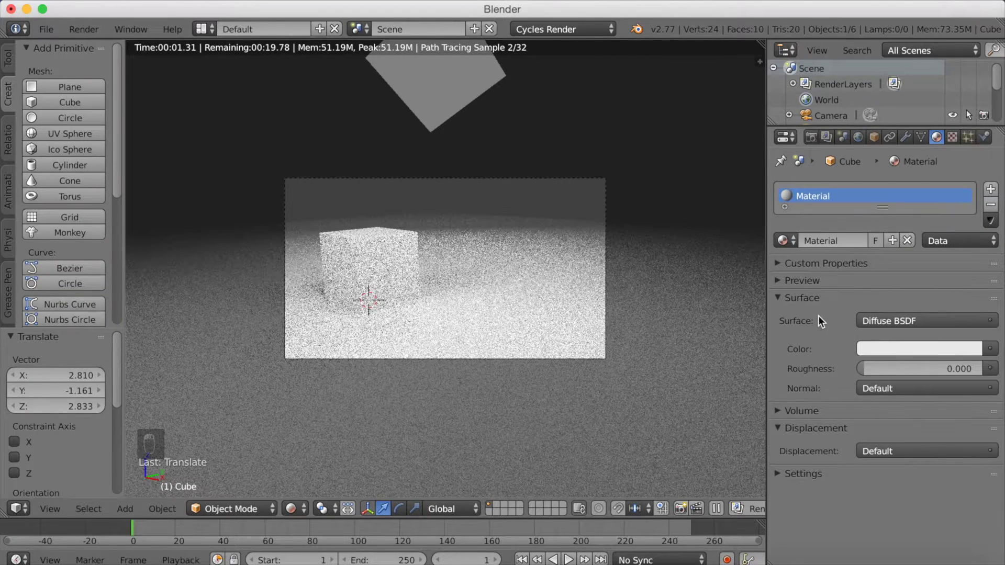
click(864, 319)
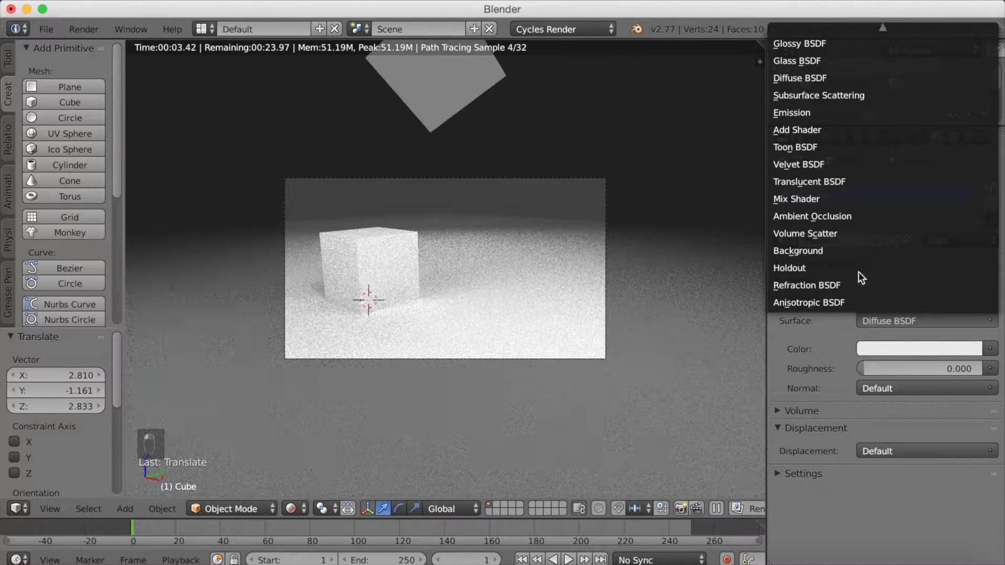
click(819, 43)
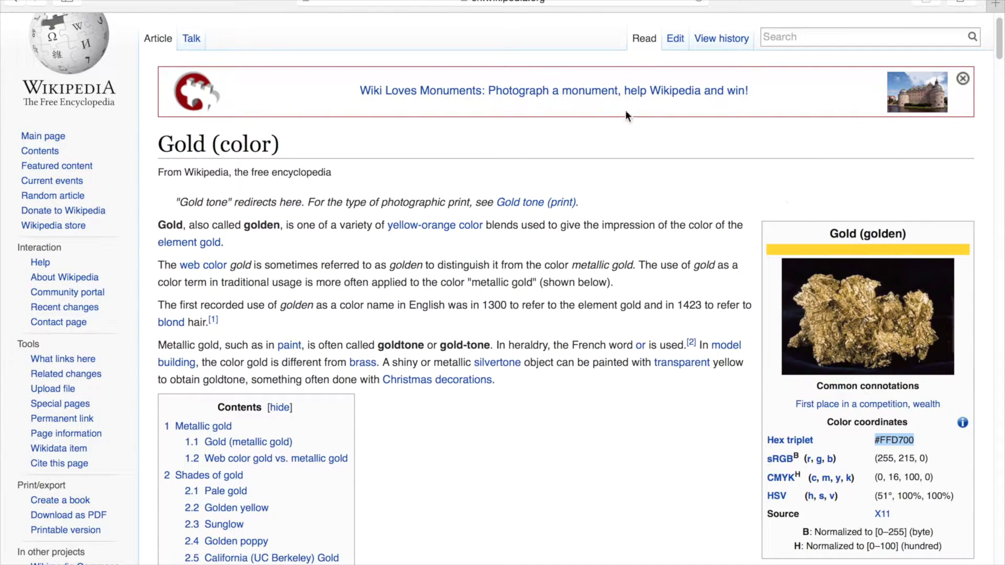
scroll(612, 206, down, 2)
Step: Select the #FFD700 gold hex value, search Wikipedia for 'gold', then go back twice
click(971, 378)
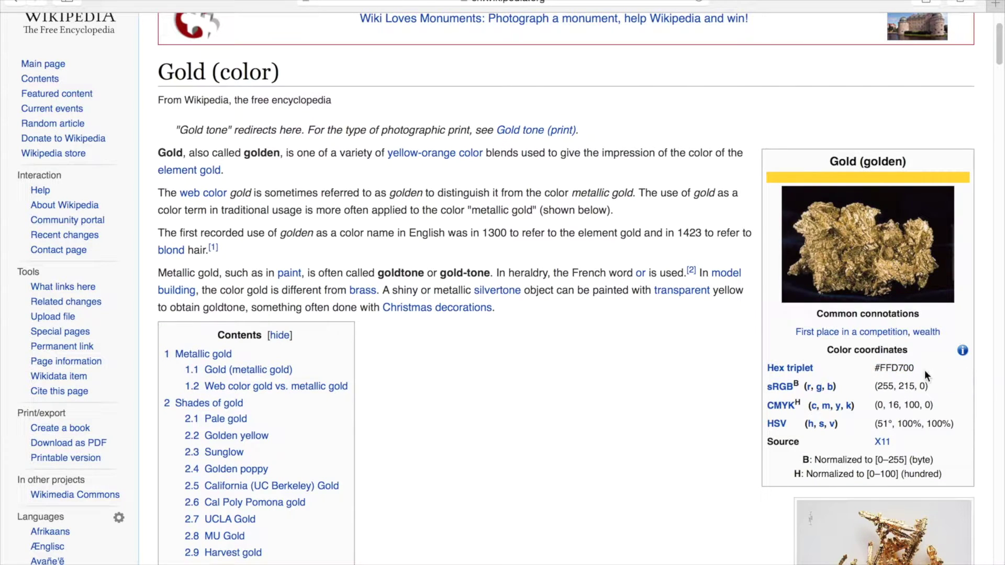
drag(887, 367, 877, 365)
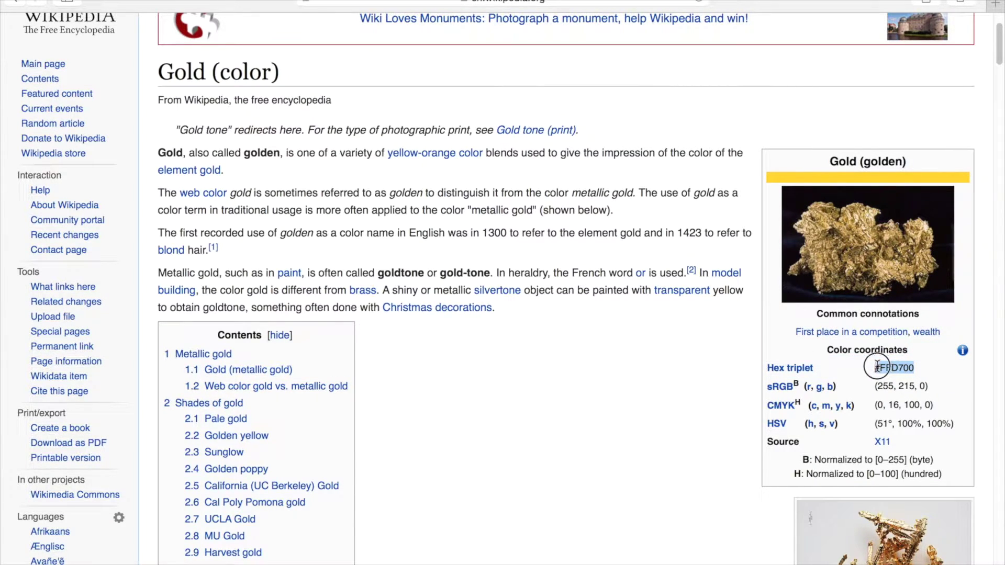
scroll(679, 253, up, 3)
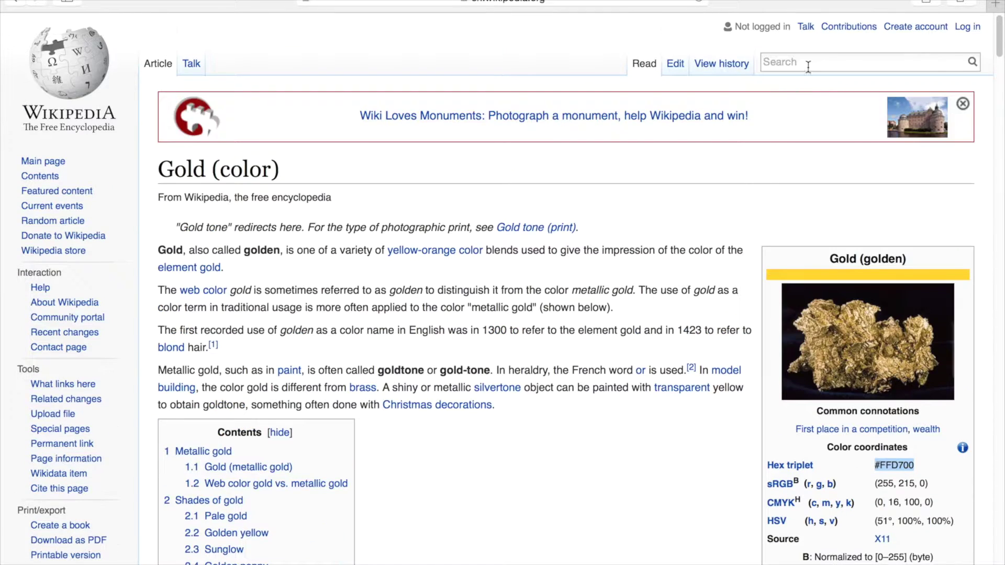
click(810, 61)
text(gold)
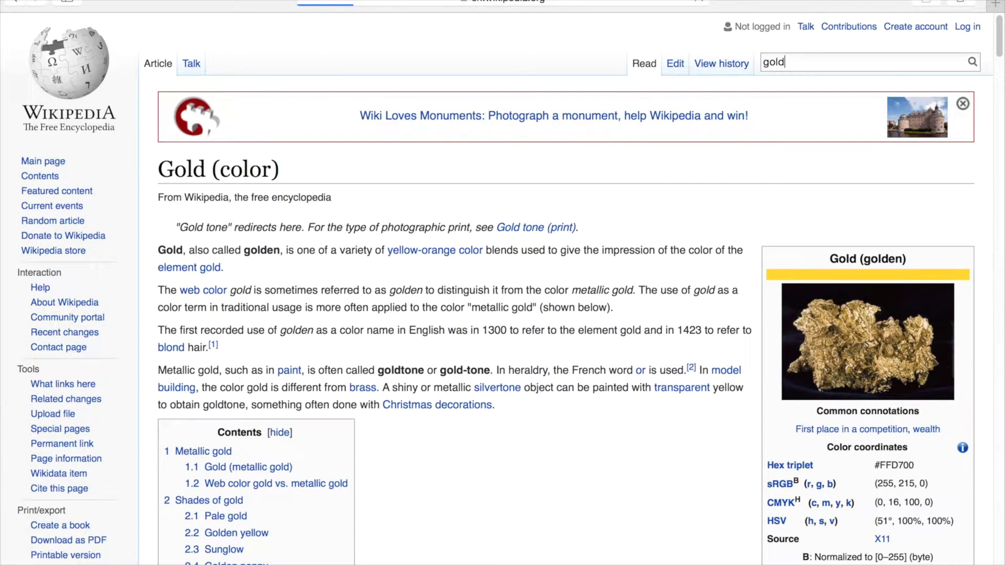
key(Return)
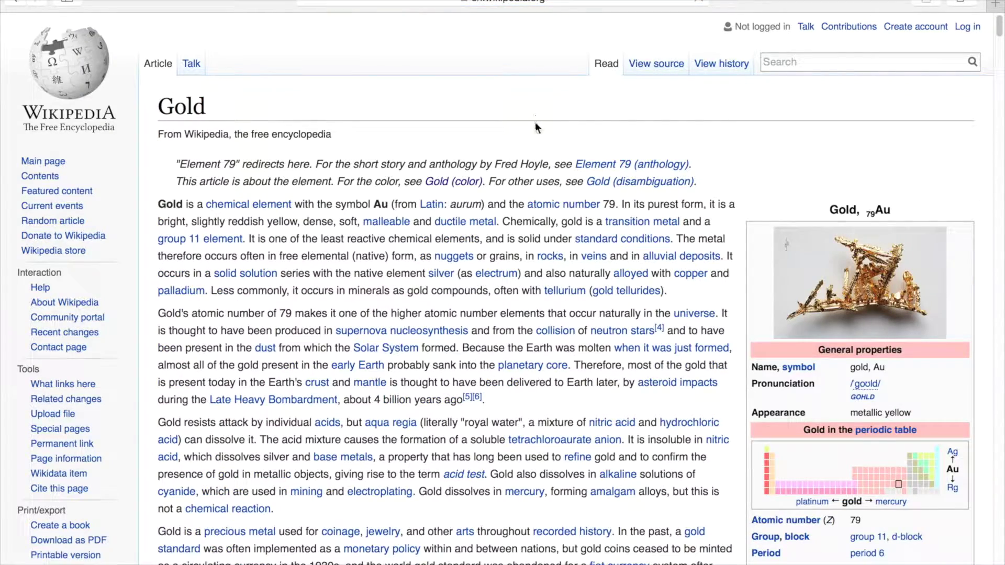
scroll(478, 286, down, 3)
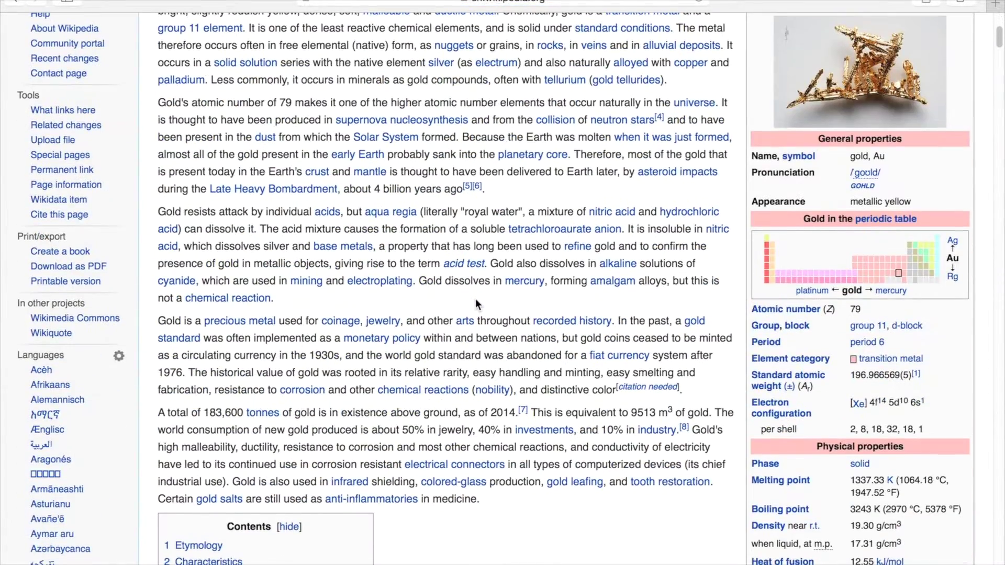
scroll(475, 299, down, 3)
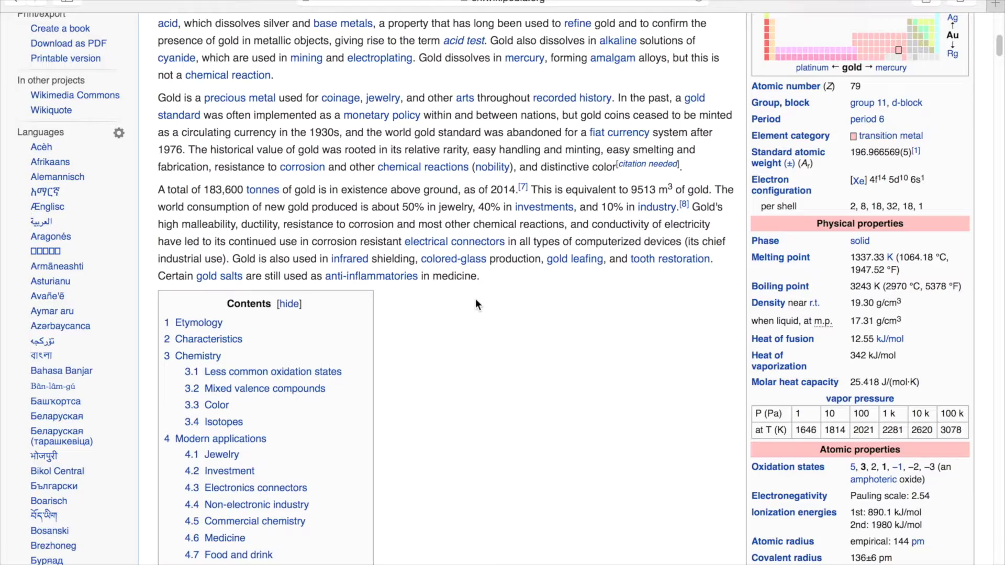
scroll(476, 302, down, 5)
scroll(474, 302, down, 5)
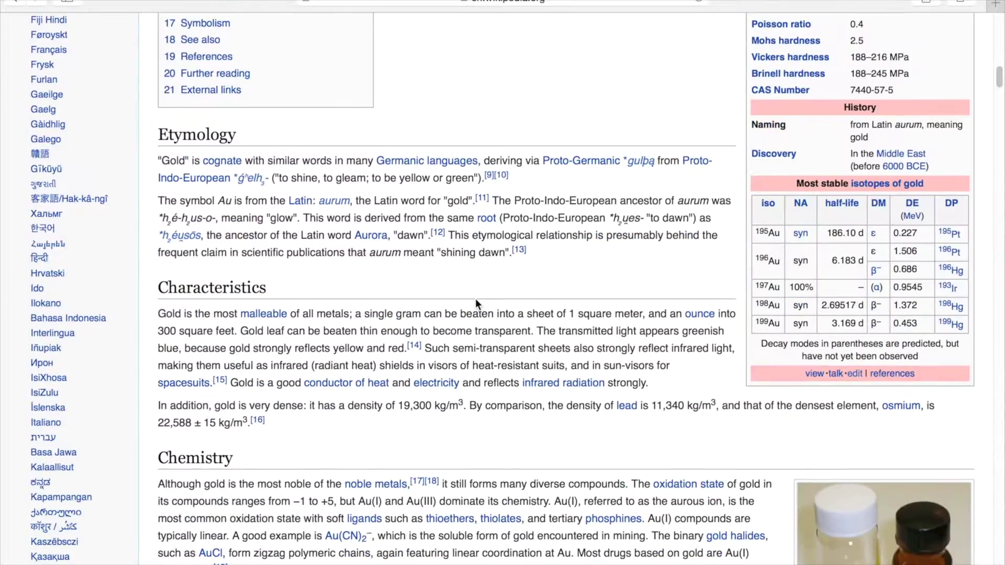
scroll(476, 302, down, 4)
scroll(475, 298, up, 10)
scroll(475, 298, up, 5)
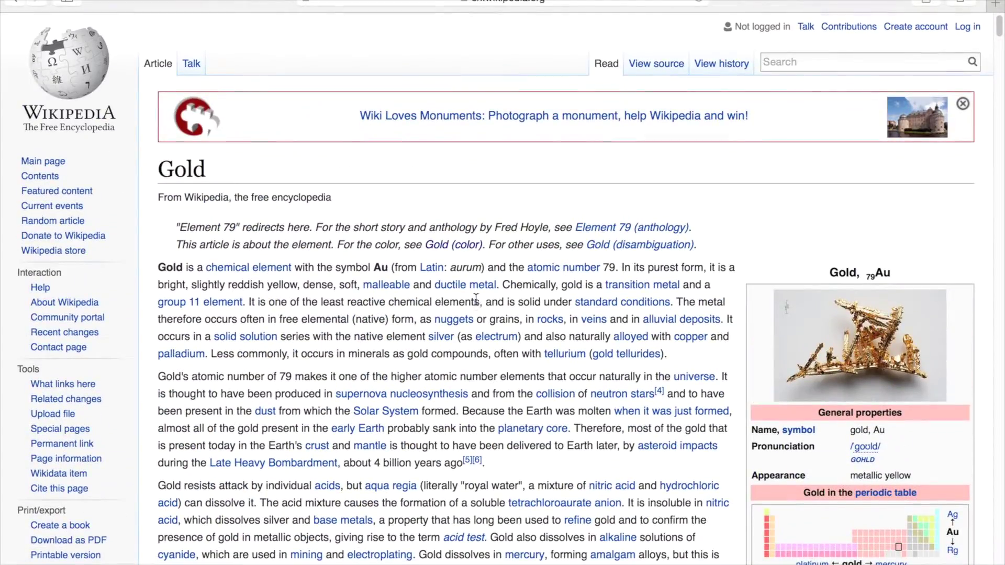
click(15, 4)
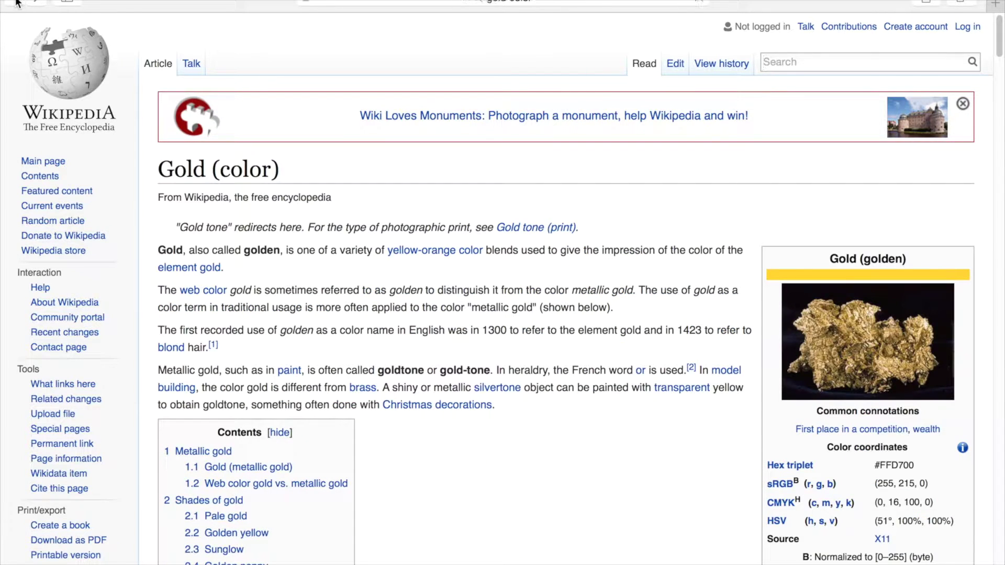
click(16, 5)
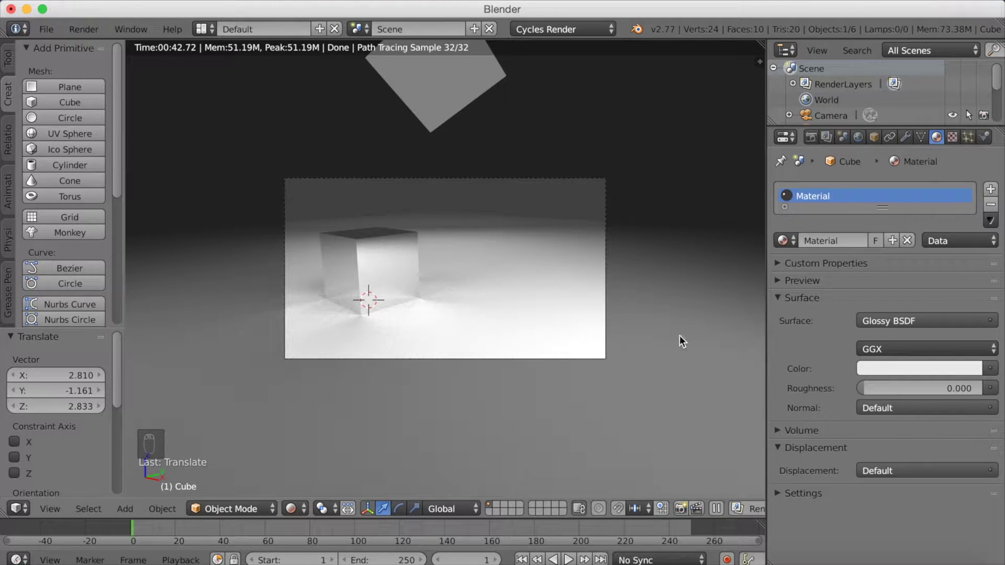
Step: Set the cube's glossy colour to hex FFD700
click(972, 368)
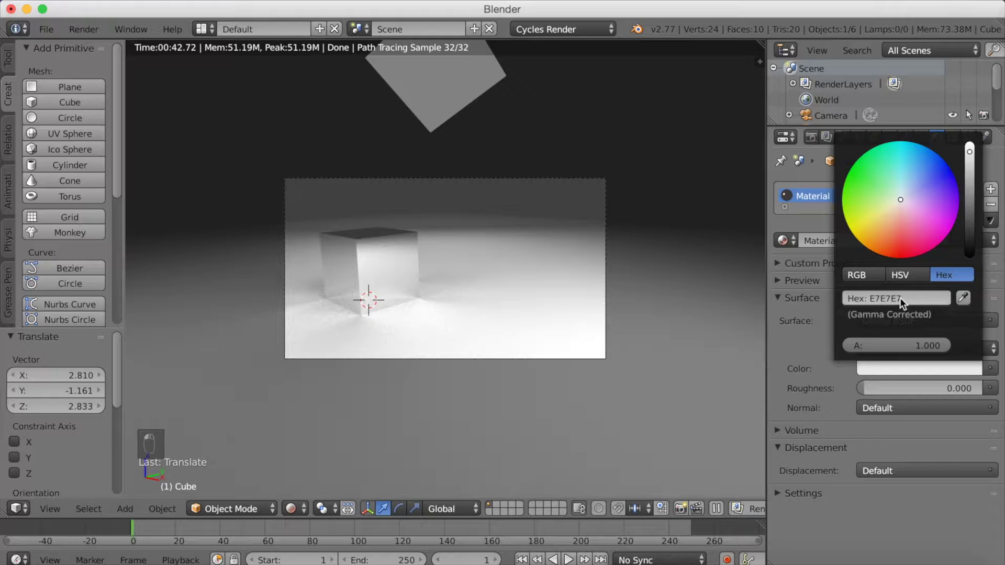
click(858, 276)
click(945, 279)
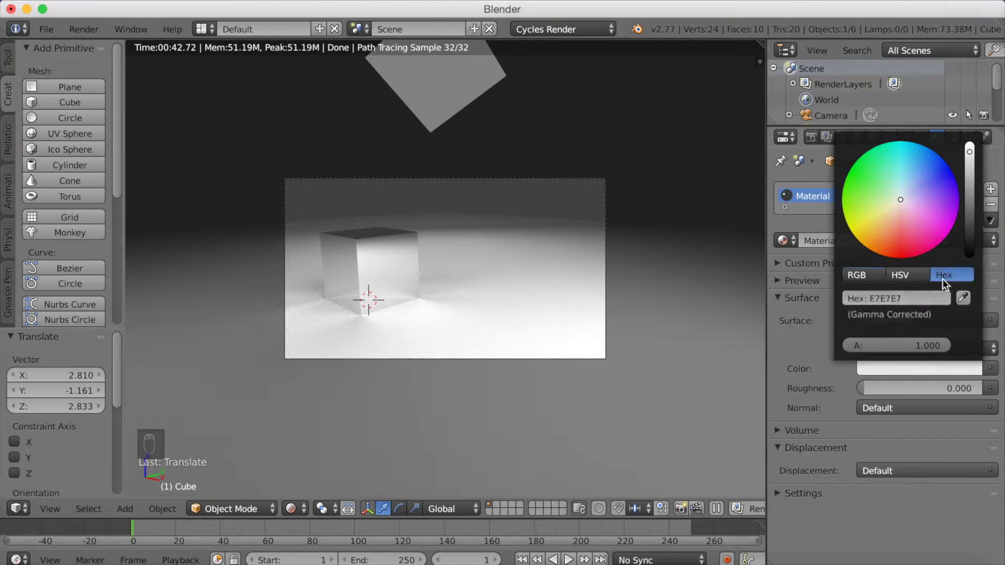
click(905, 299)
key(BackSpace)
text(FFD700)
key(Return)
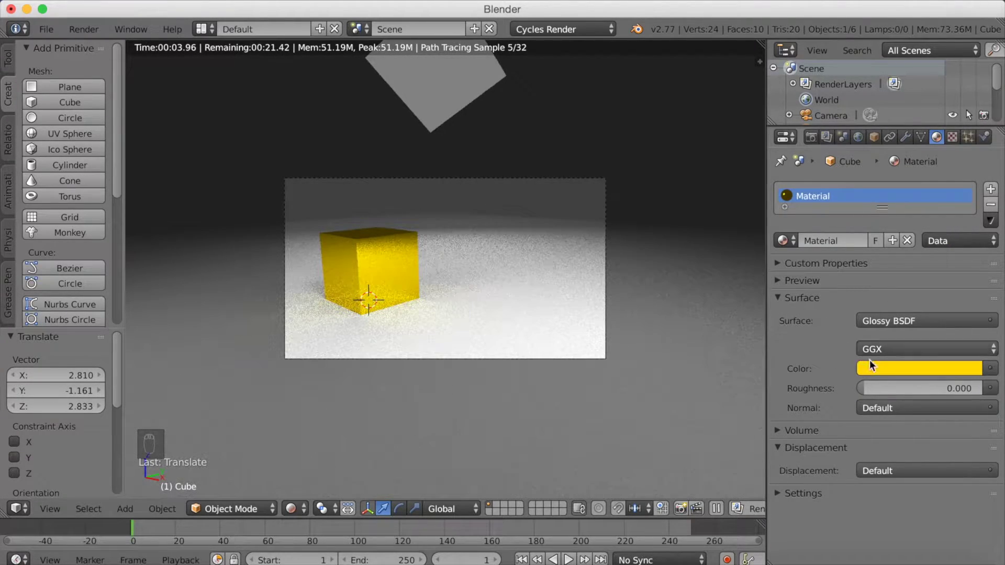
Step: Set the glossy roughness to 0.050
click(870, 388)
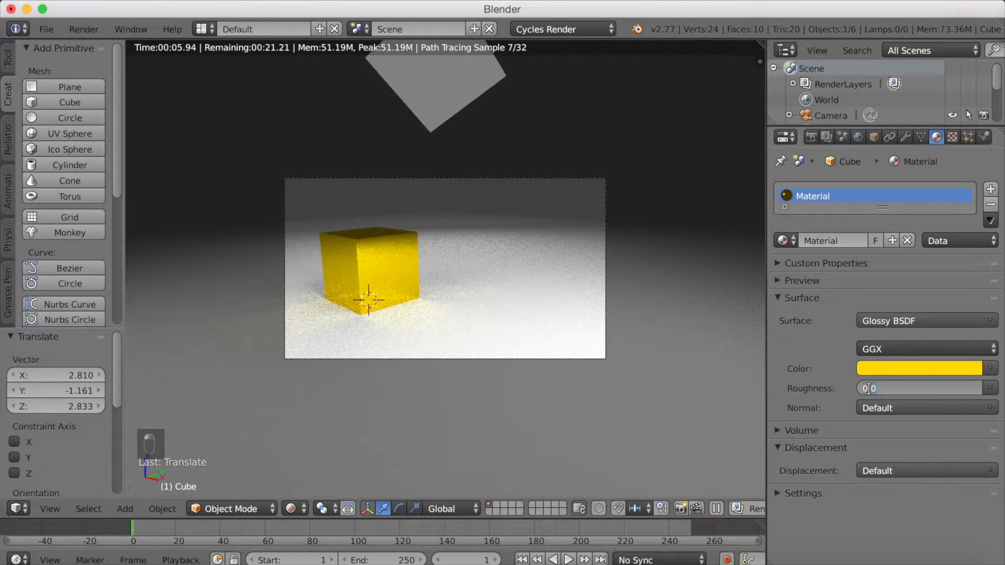
key(Return)
text(50)
key(Return)
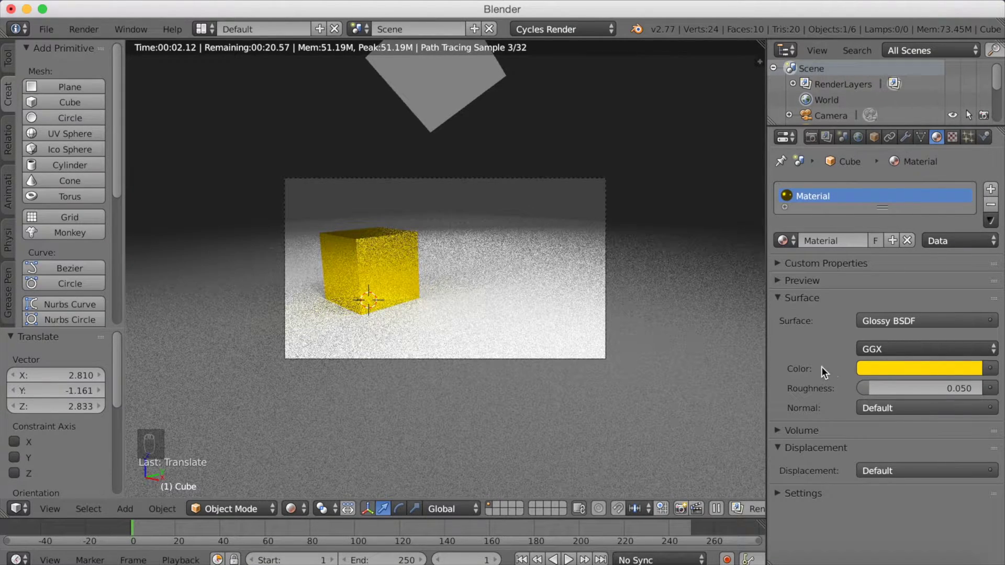
click(291, 510)
Step: In Solid shading, select the ground plane and enter Edit Mode on its mesh
click(314, 456)
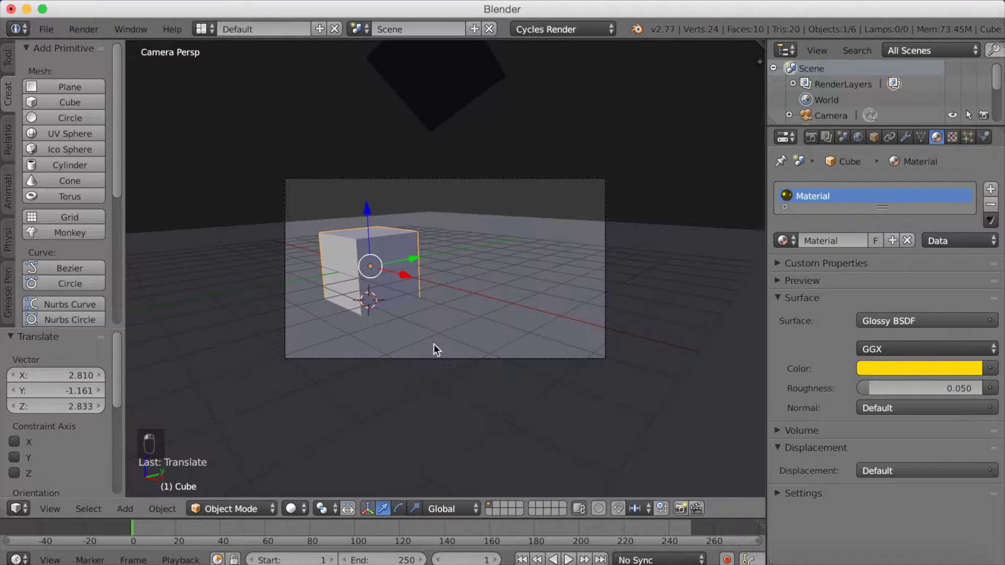
right_click(454, 308)
click(223, 507)
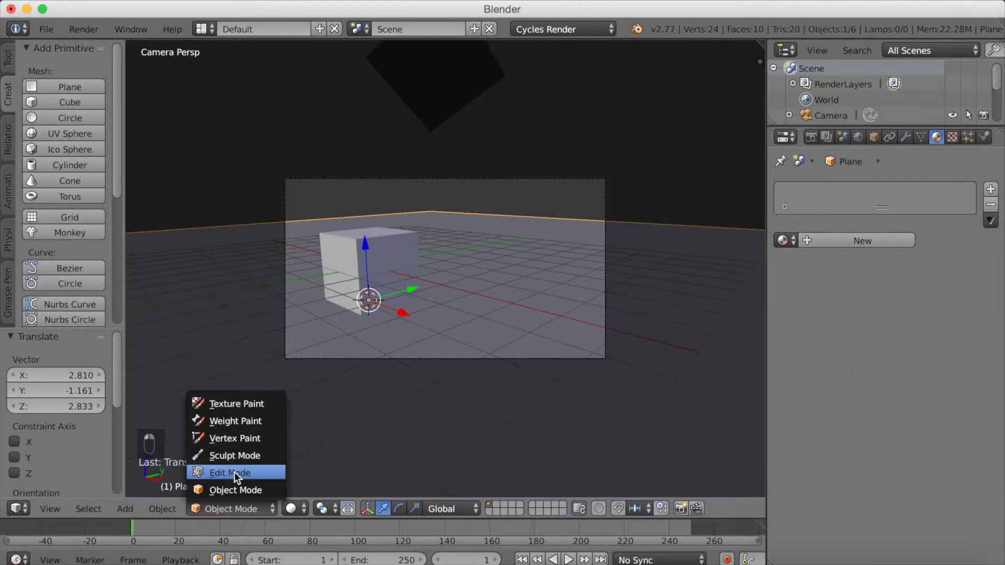
click(234, 472)
middle_drag(406, 390, 425, 397)
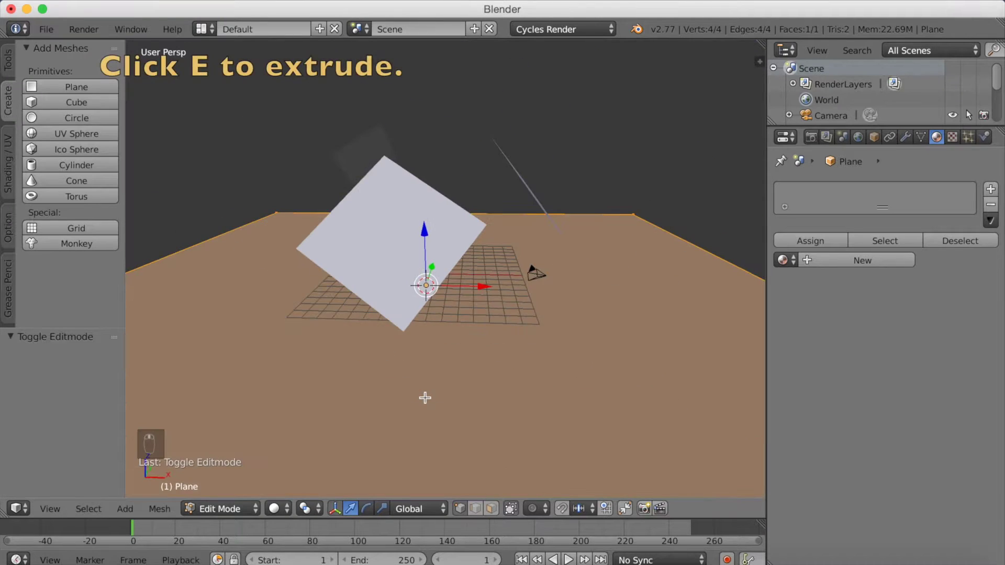
scroll(425, 398, down, 5)
Step: Extrude the plane up into walls, delete the top face, return to camera view and Object Mode
key(e)
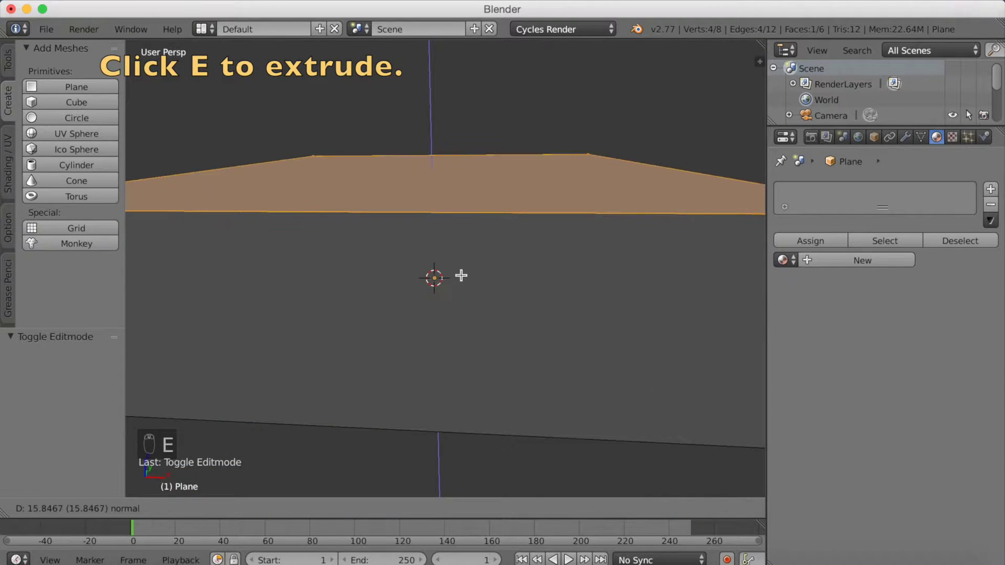
click(461, 275)
key(x)
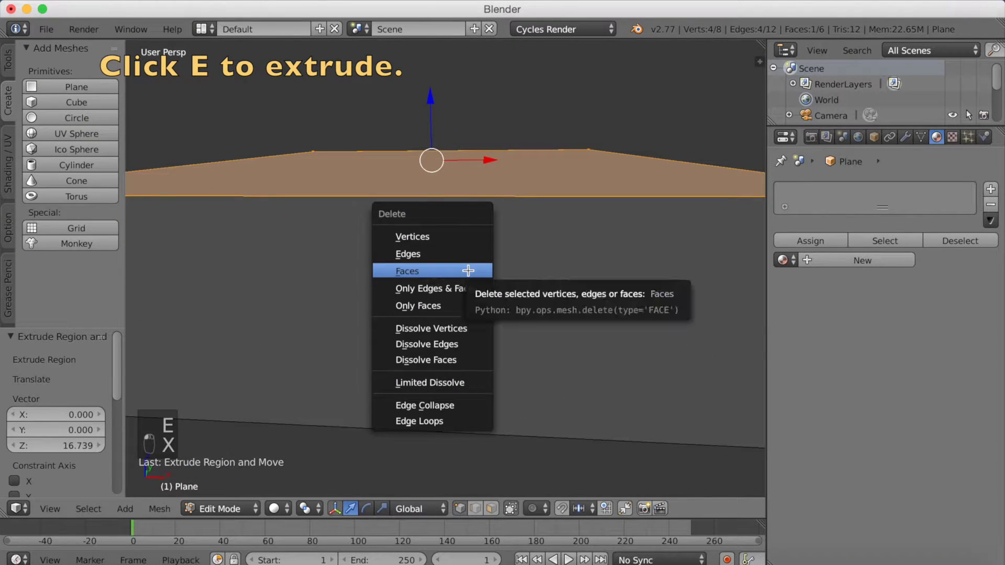
click(468, 271)
key(KP_0)
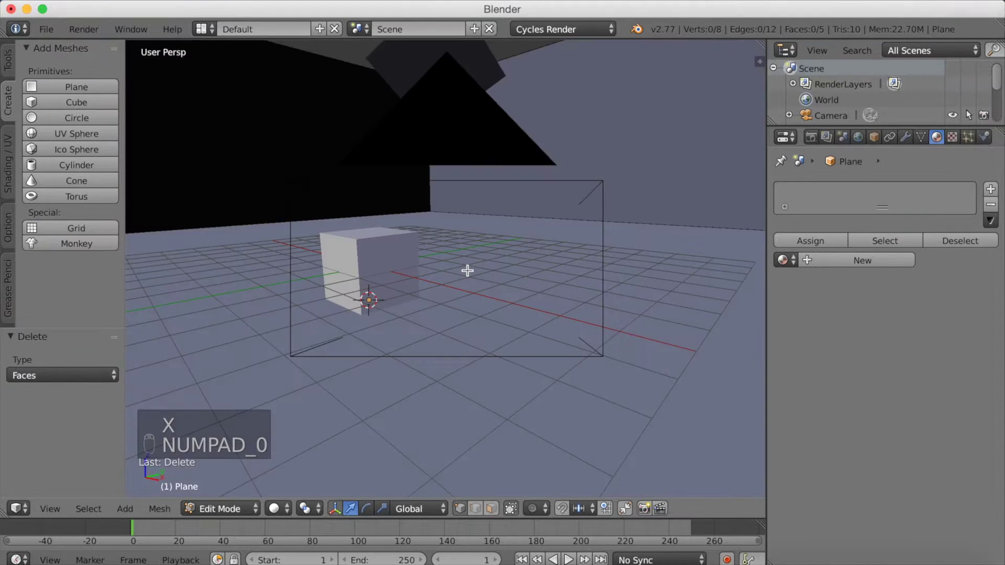
click(216, 511)
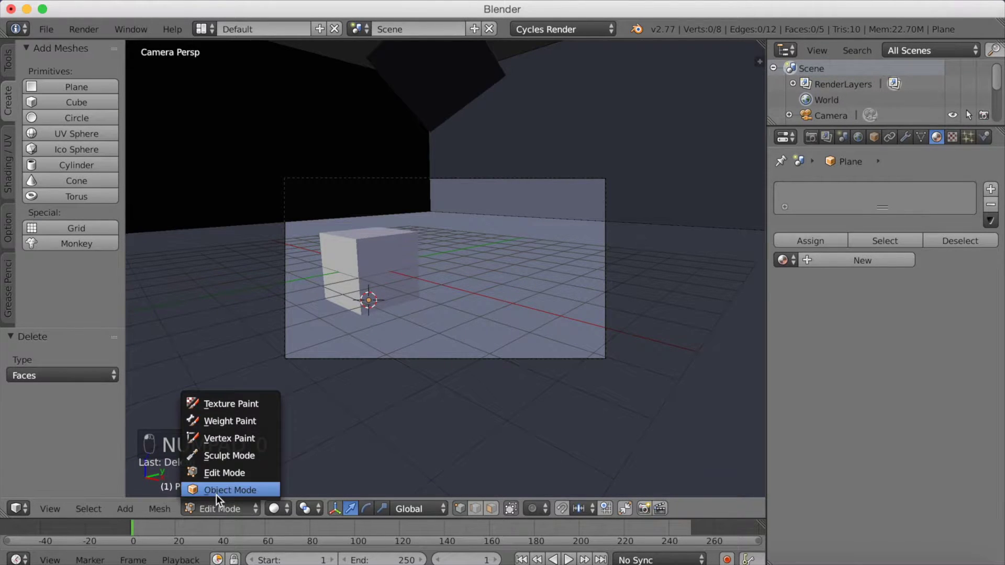
click(216, 493)
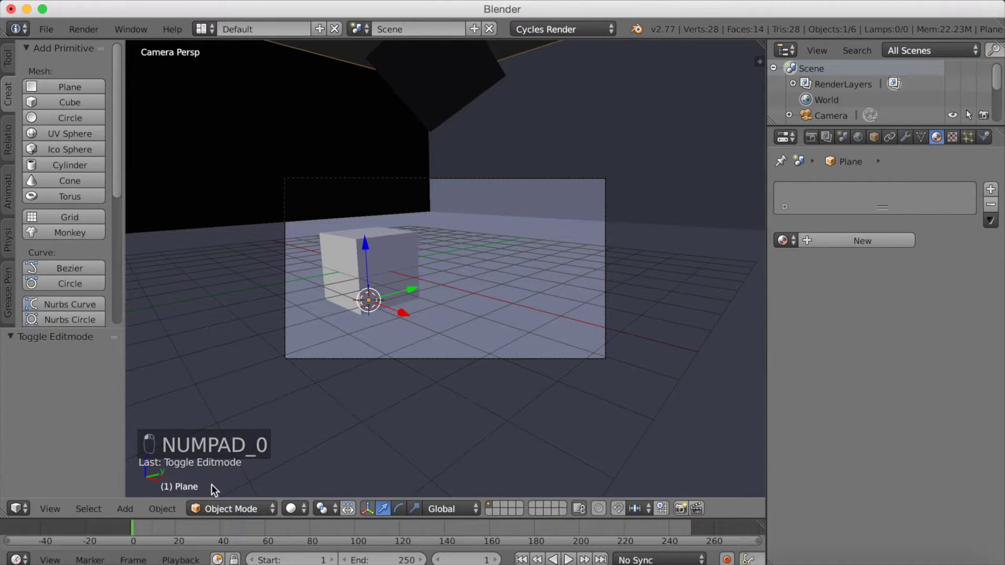
Step: Add a new material to the floor plane and switch the viewport to Rendered preview
click(840, 240)
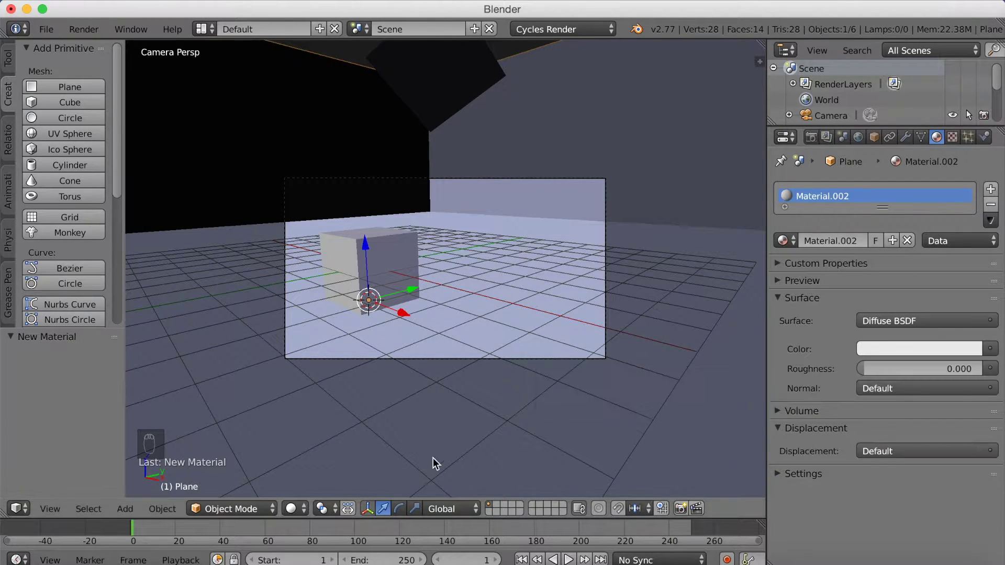
click(295, 509)
click(315, 402)
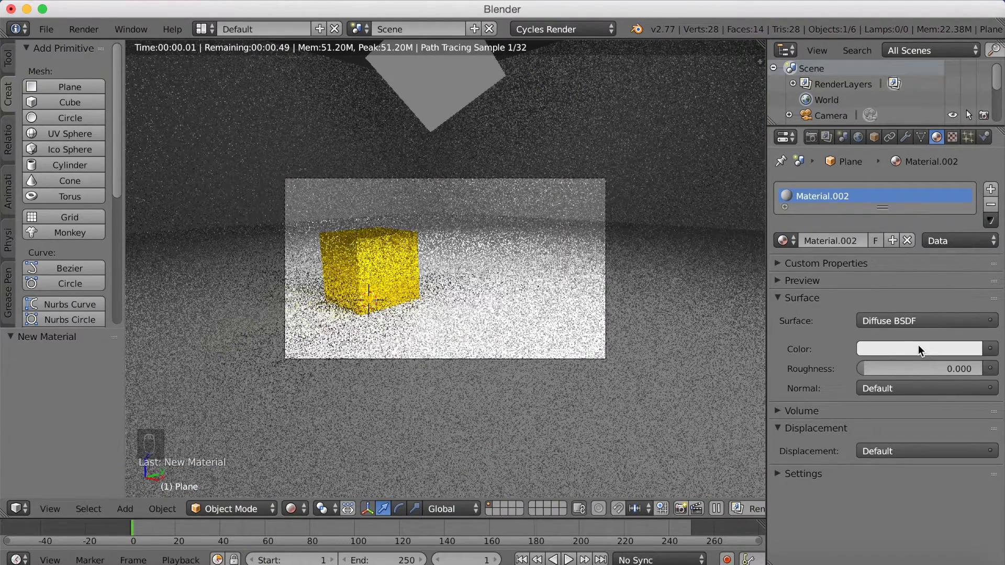
Step: Adjust the floor material's colour in the picker, settling on a neutral medium gray
click(919, 350)
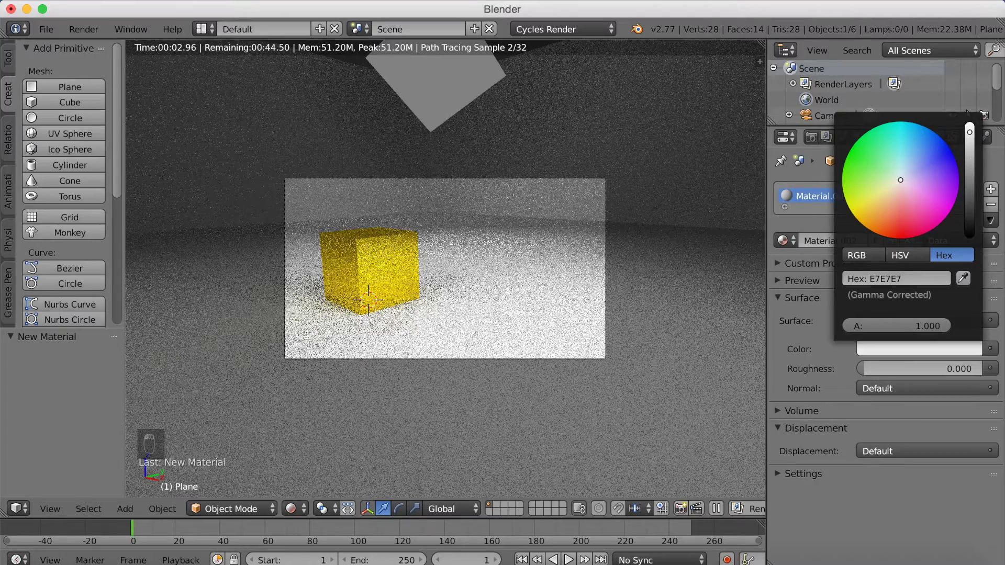
drag(969, 133, 970, 160)
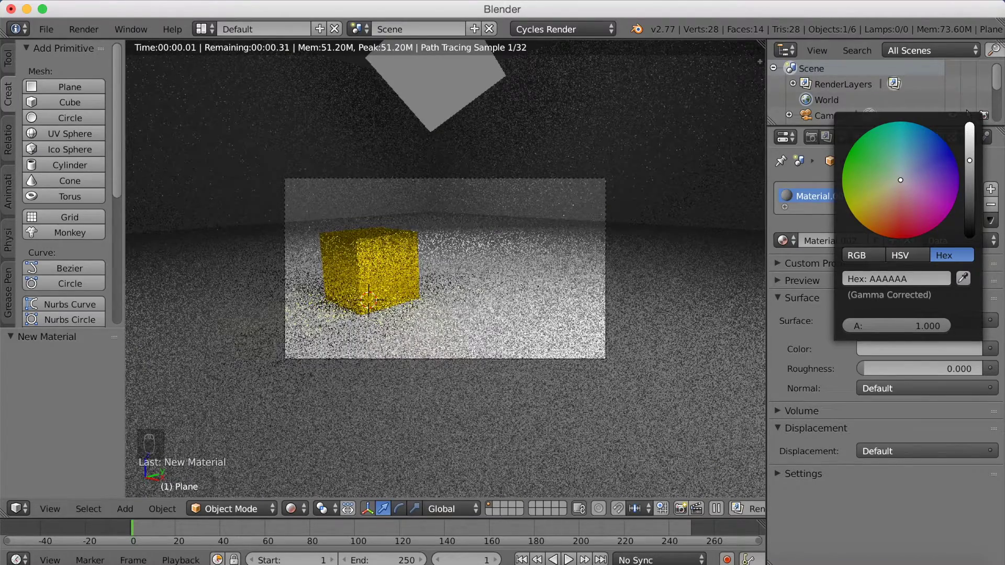
click(904, 171)
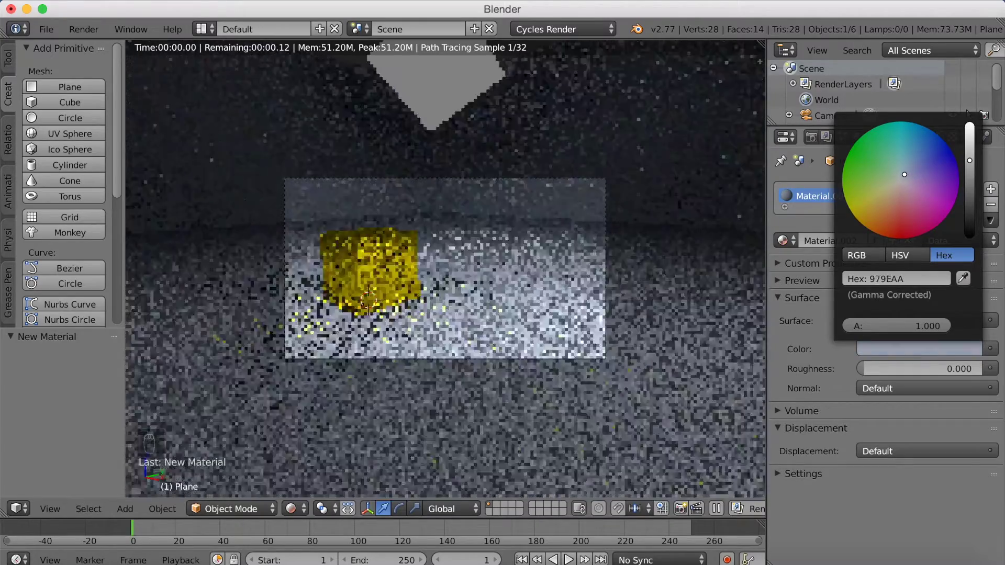
click(901, 178)
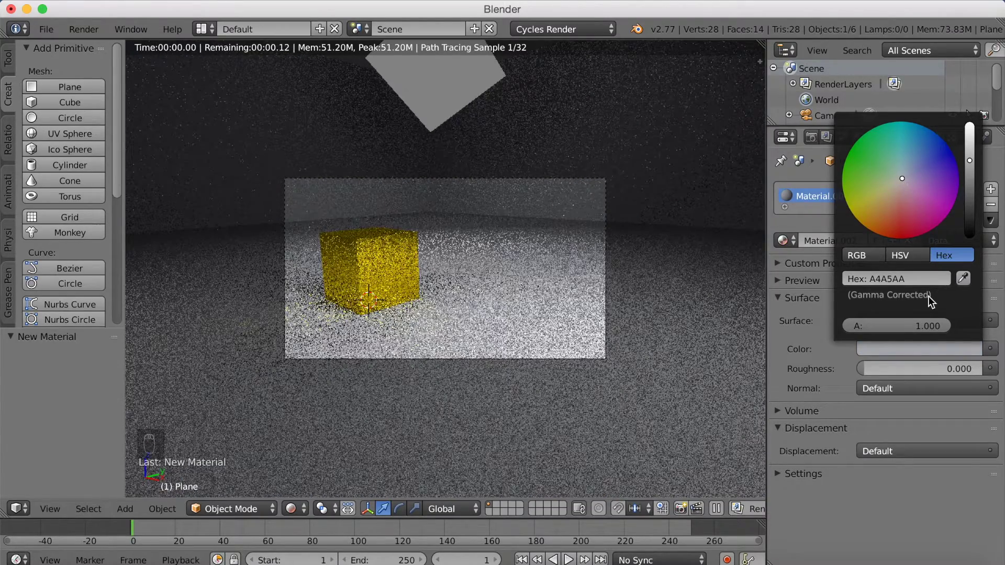
click(901, 182)
click(899, 182)
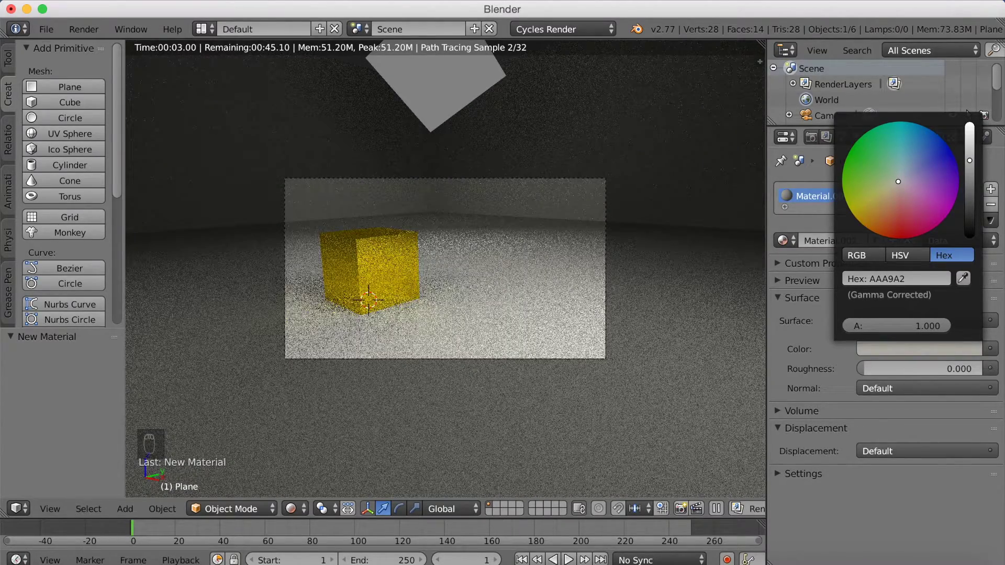
click(895, 179)
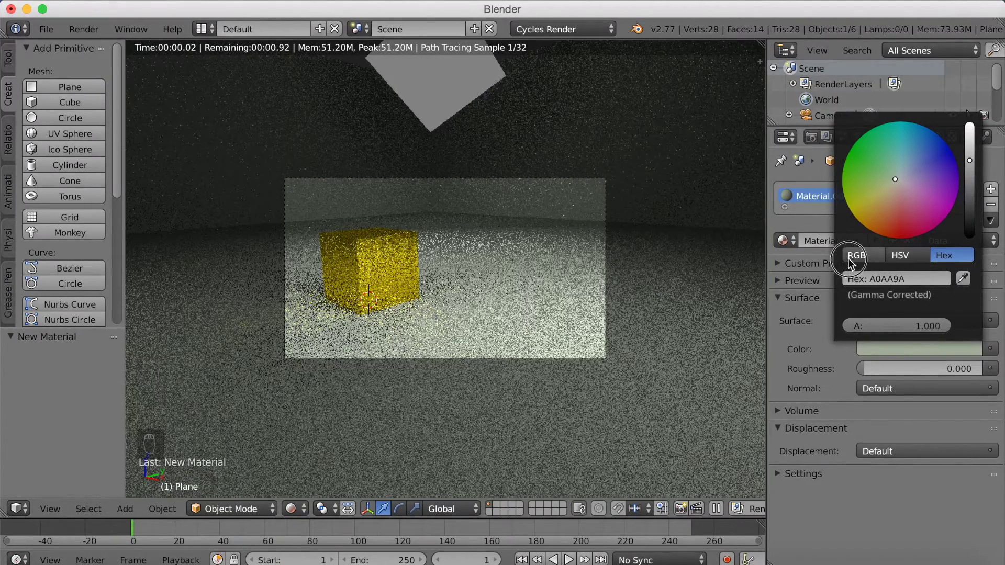
click(848, 258)
mouse_move(893, 279)
mouse_down()
mouse_move(935, 293)
mouse_move(950, 279)
mouse_move(939, 306)
mouse_up()
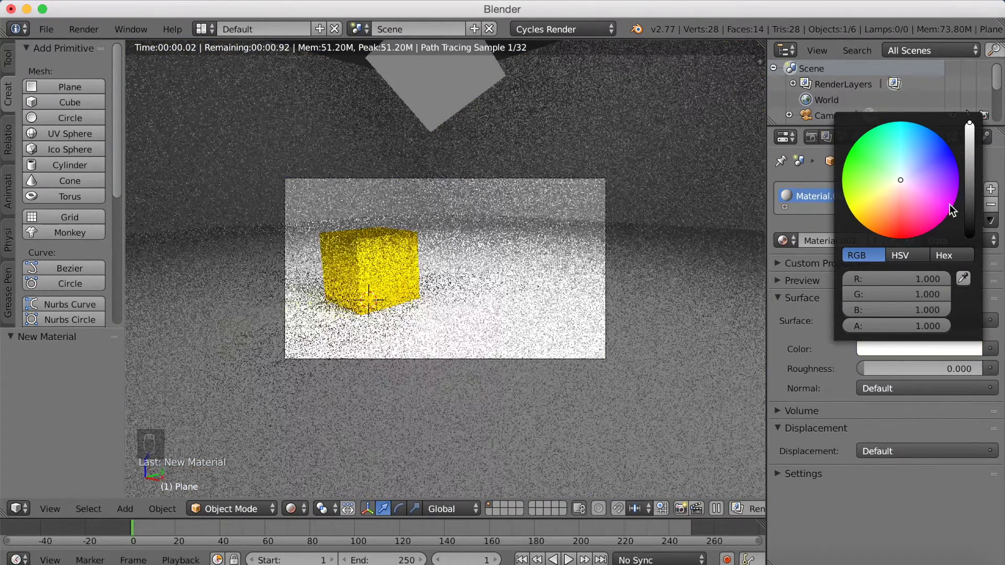
drag(965, 138, 970, 170)
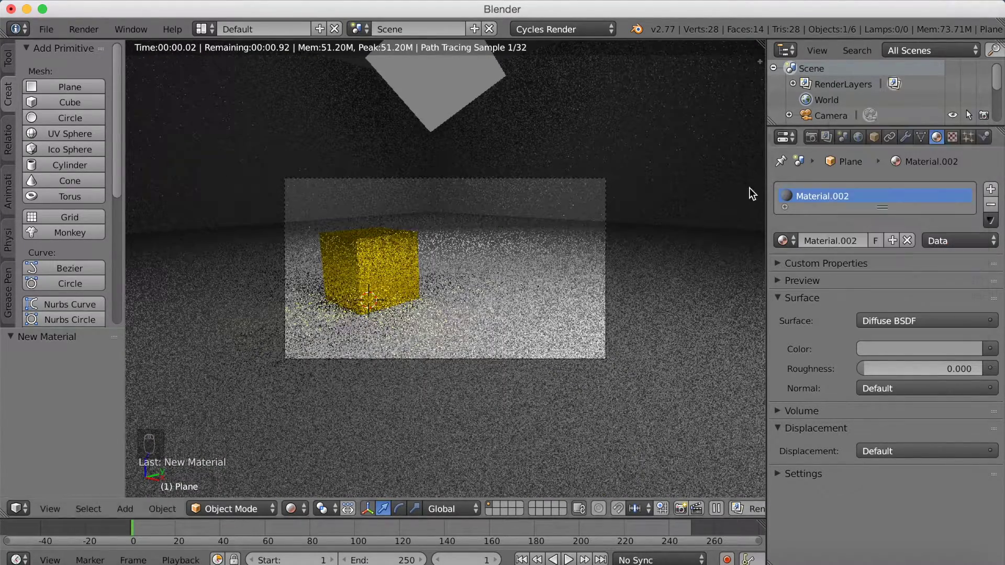
Step: In the Render settings, set Resolution % to 100 and Render Samples to 128
click(812, 136)
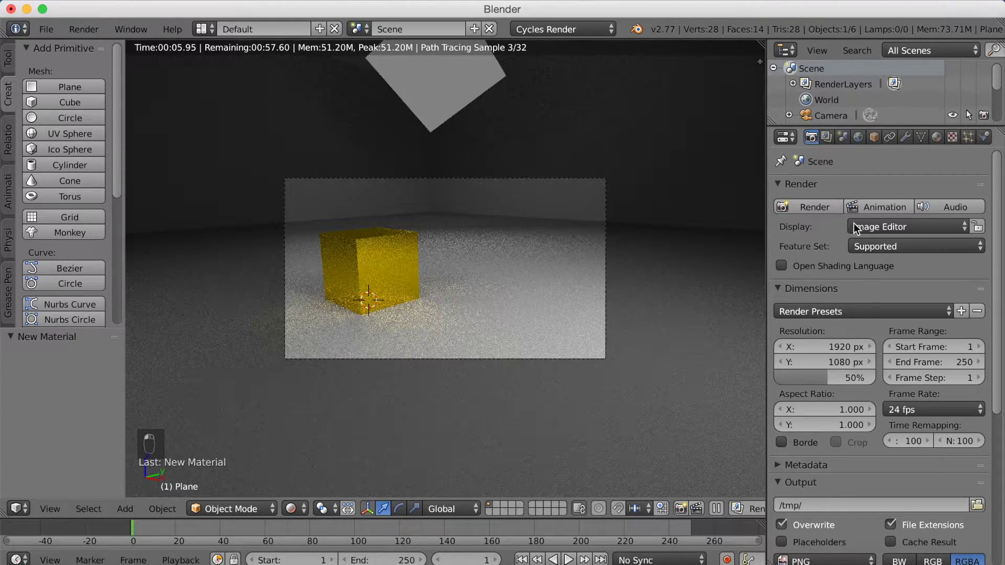
drag(827, 379, 876, 378)
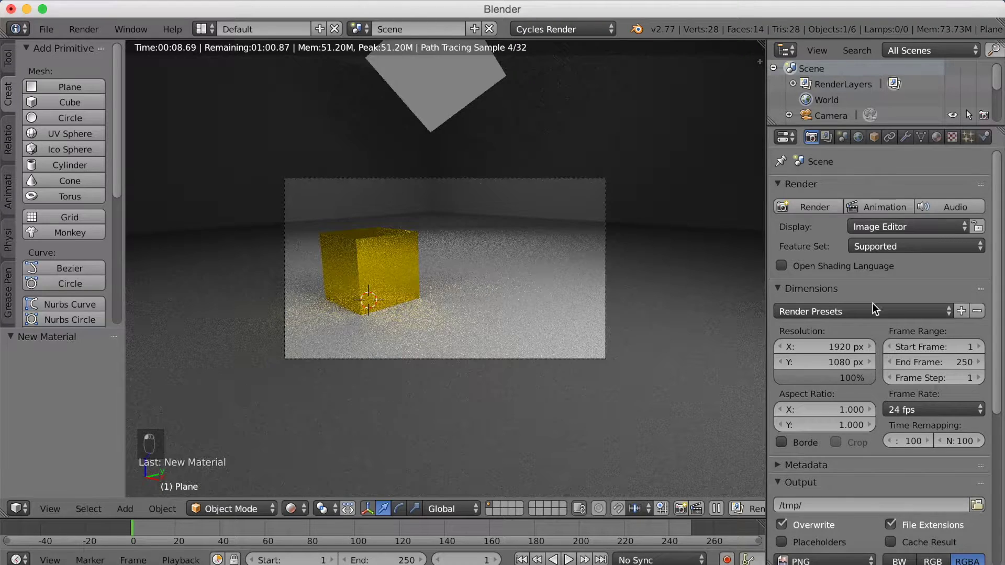
scroll(873, 300, down, 3)
scroll(874, 296, down, 2)
scroll(831, 387, down, 2)
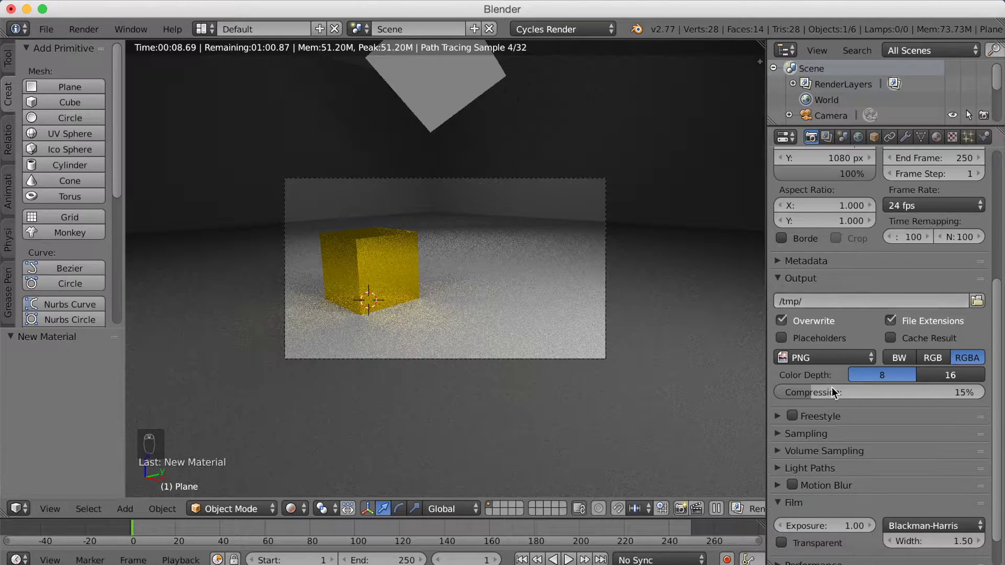
click(811, 437)
scroll(863, 407, down, 3)
click(940, 434)
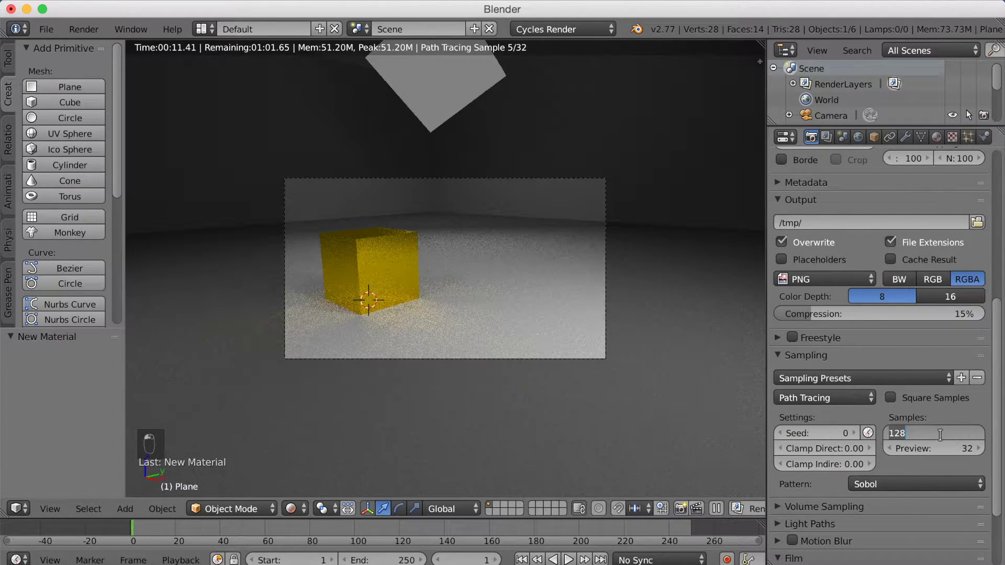
key(Return)
scroll(941, 435, up, 5)
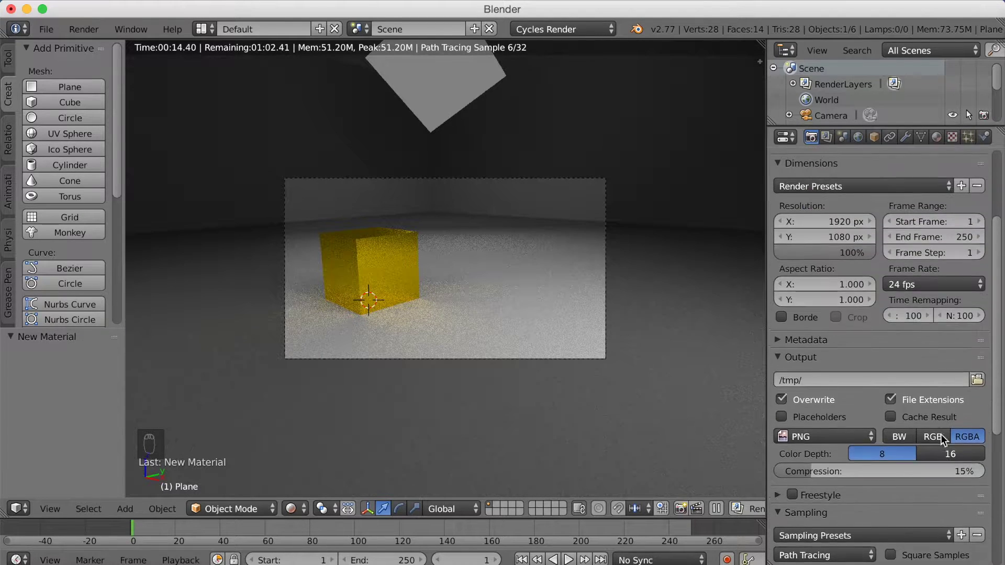
scroll(941, 434, up, 1)
scroll(940, 435, up, 3)
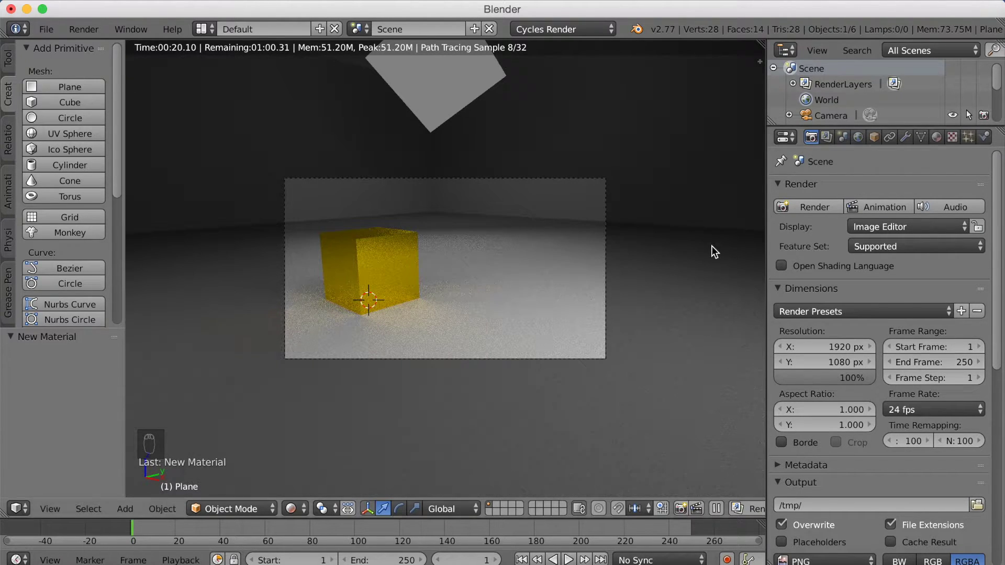
Step: Start the final Cycles render of the gold cube in the gray room
click(807, 208)
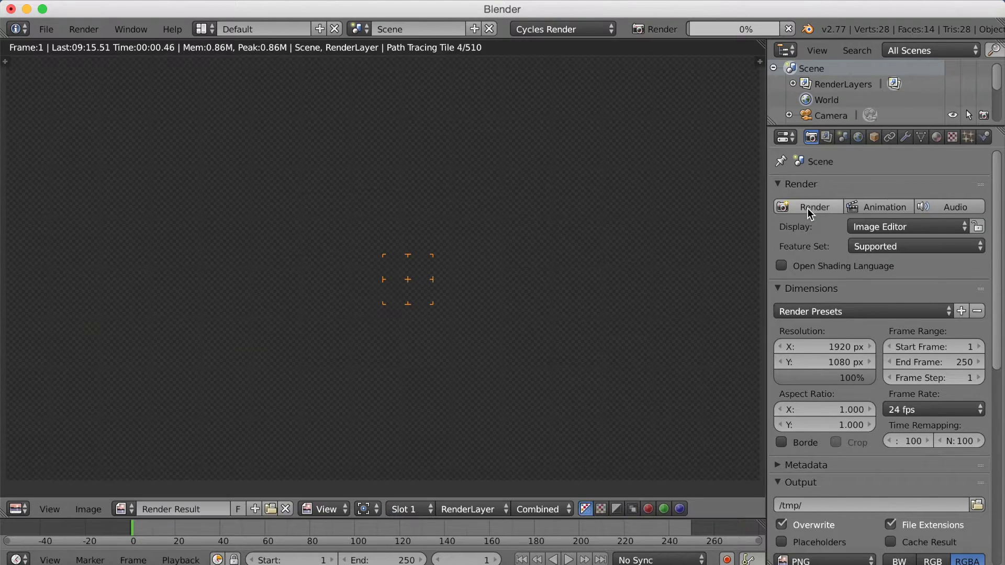